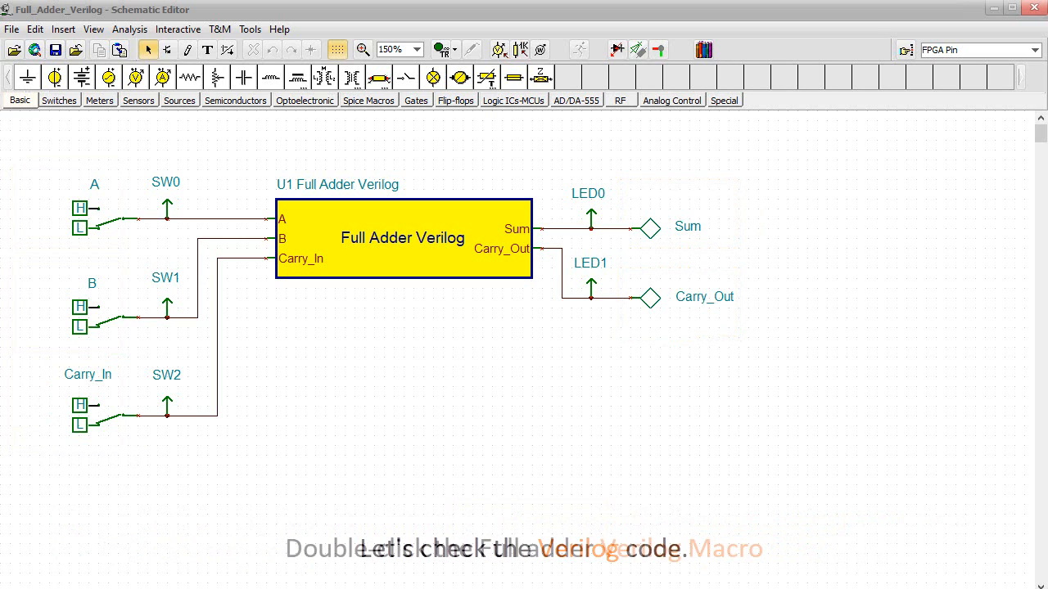
# View the Verilog code inside the Full Adder Verilog macro U1 and close the HDL editor.
pyautogui.doubleClick(436, 275)
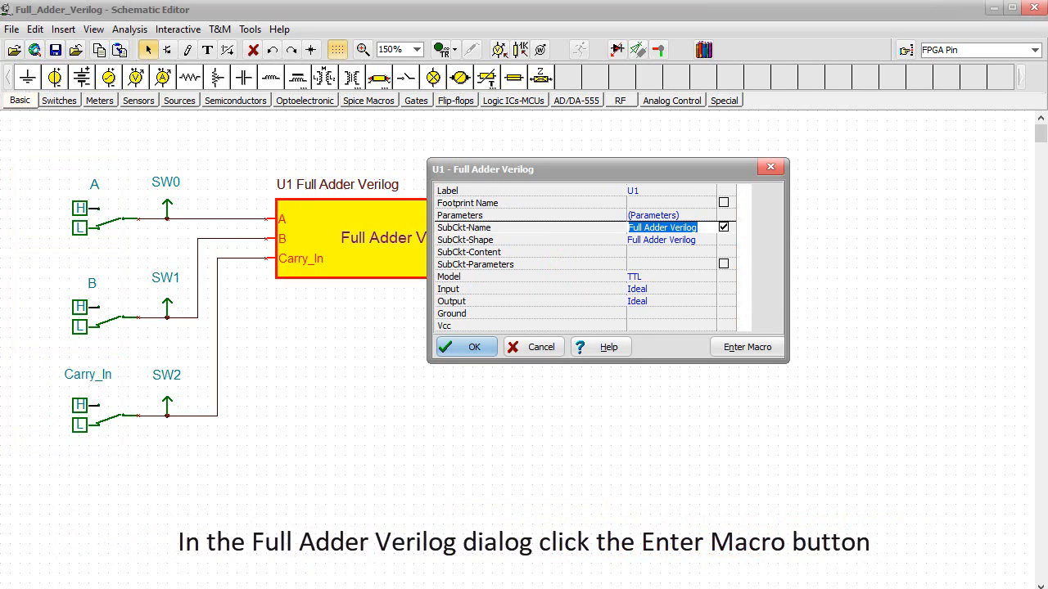
pyautogui.click(742, 351)
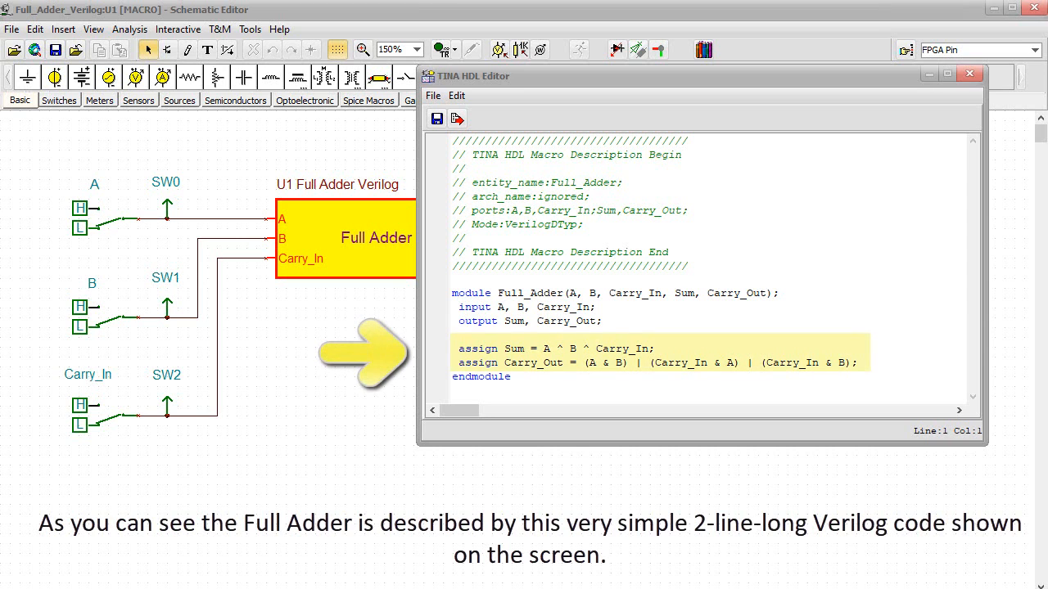
pyautogui.click(969, 74)
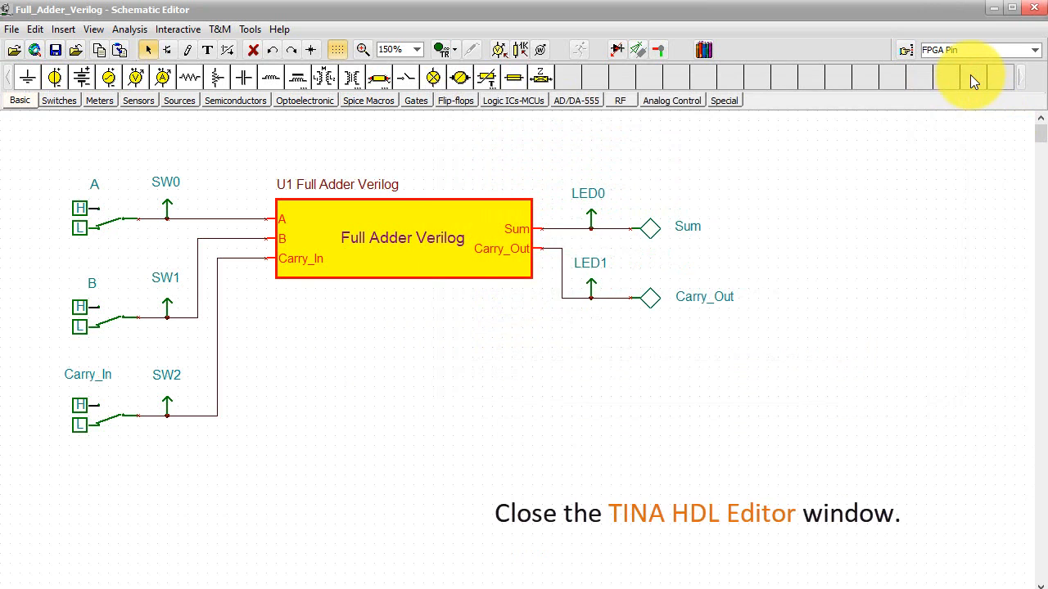
pyautogui.click(855, 375)
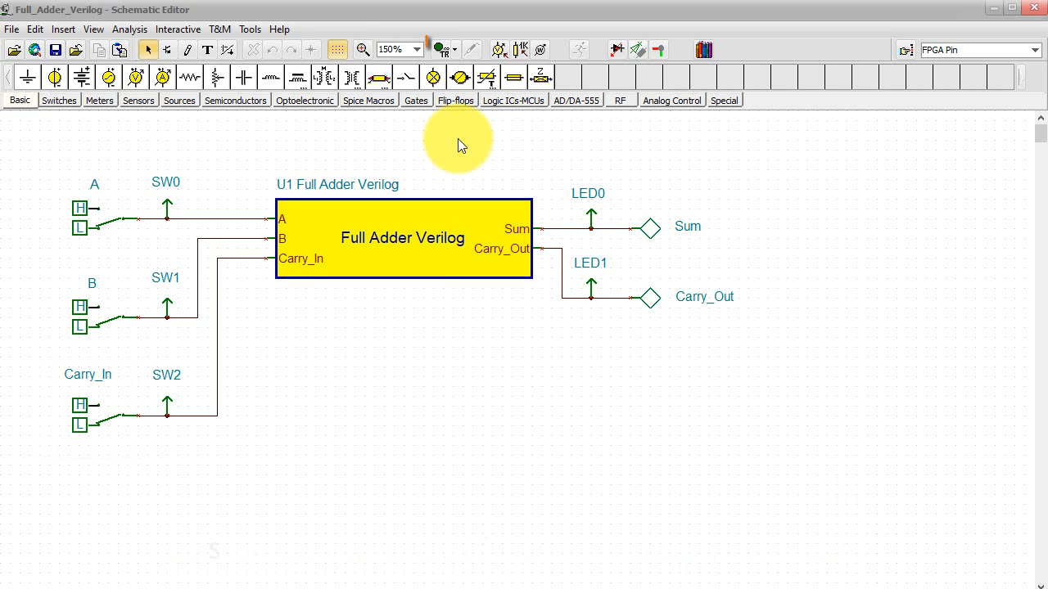
# Set the interactive simulation mode to Digital and start the simulation.
pyautogui.click(454, 52)
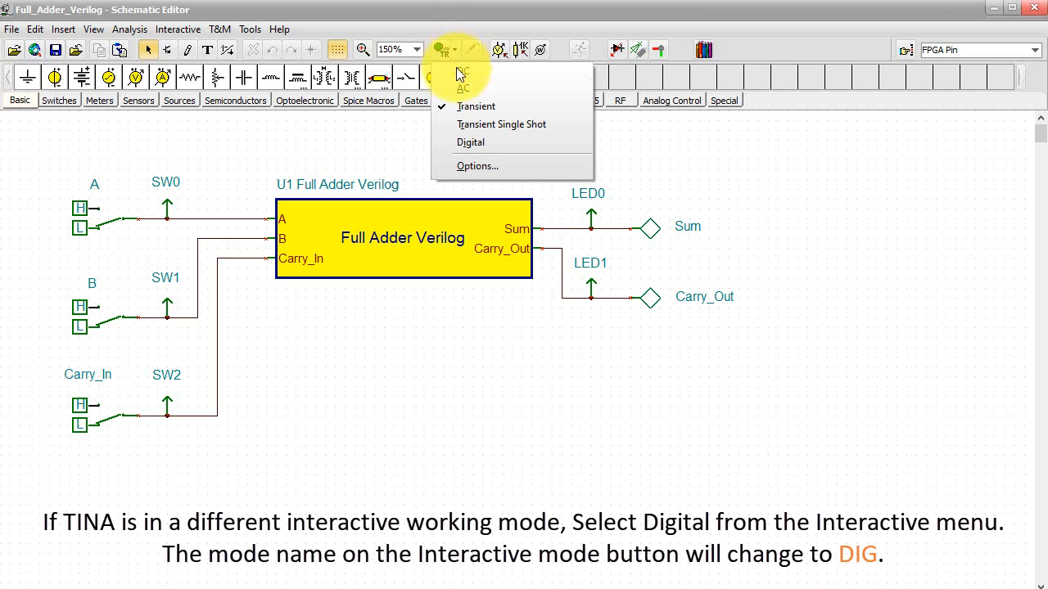
pyautogui.click(477, 143)
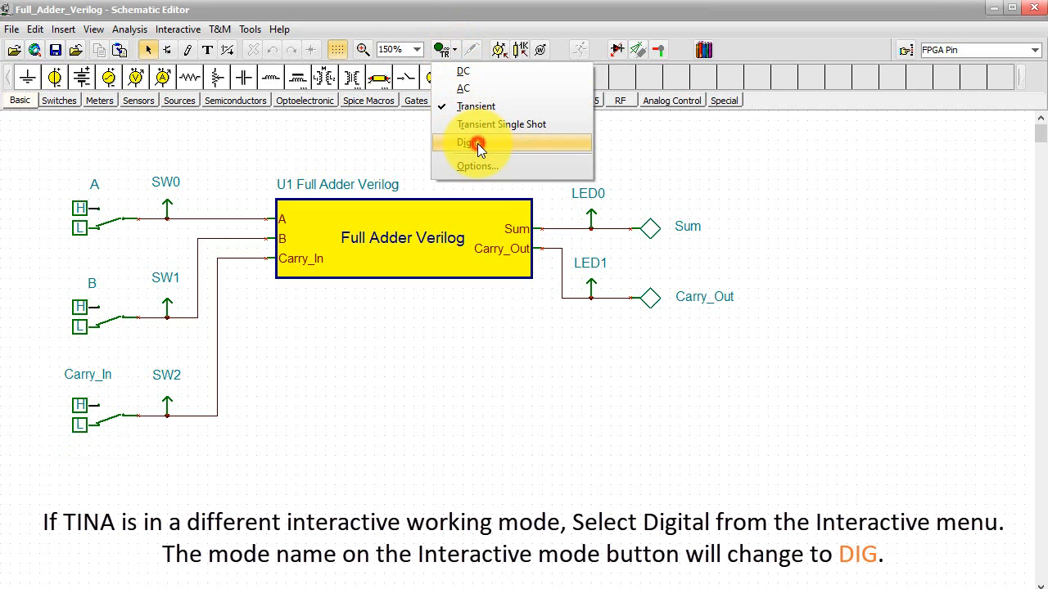
pyautogui.click(439, 50)
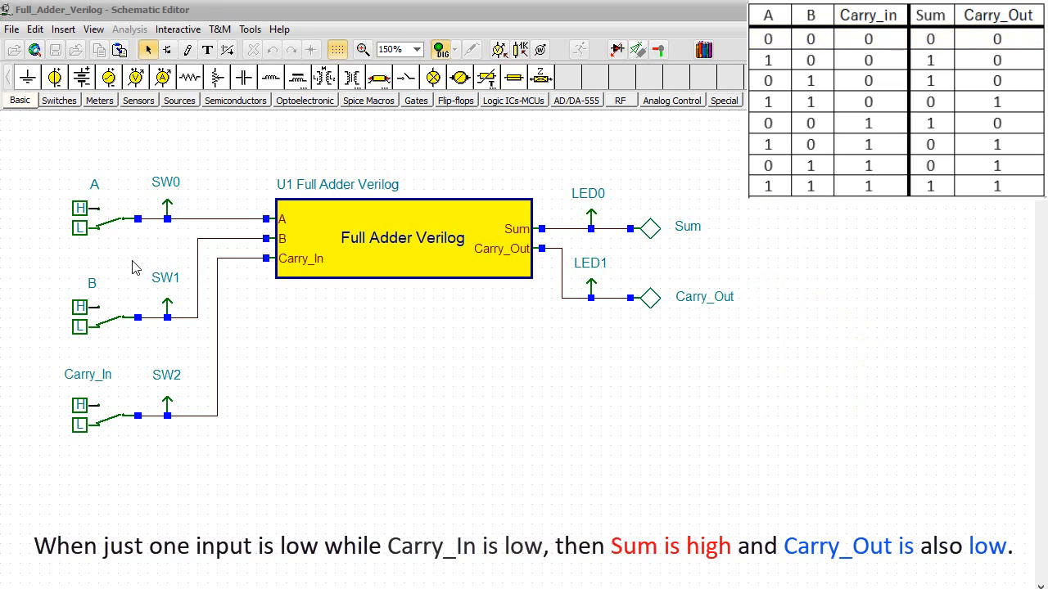
# With Carry_In low, test the adder with only A high, only B high, and both A and B high.
pyautogui.click(123, 220)
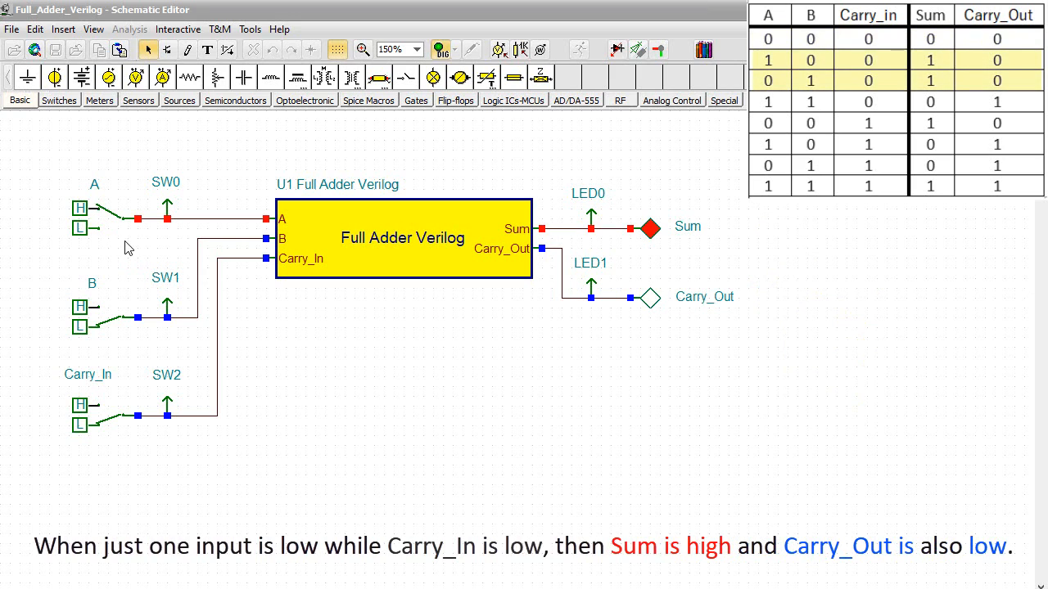
pyautogui.click(125, 229)
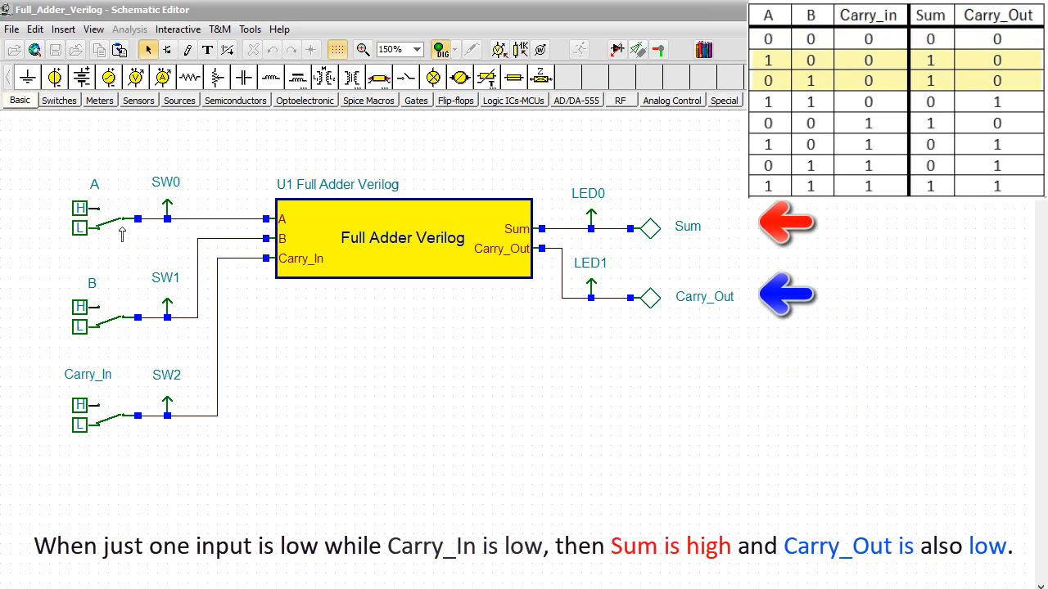
pyautogui.click(128, 310)
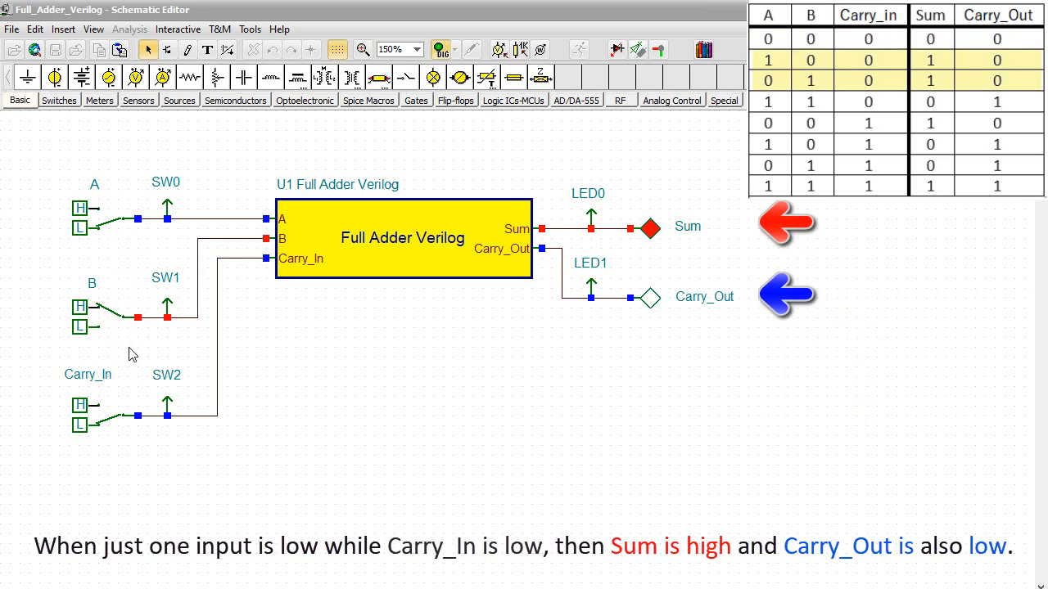
pyautogui.click(127, 227)
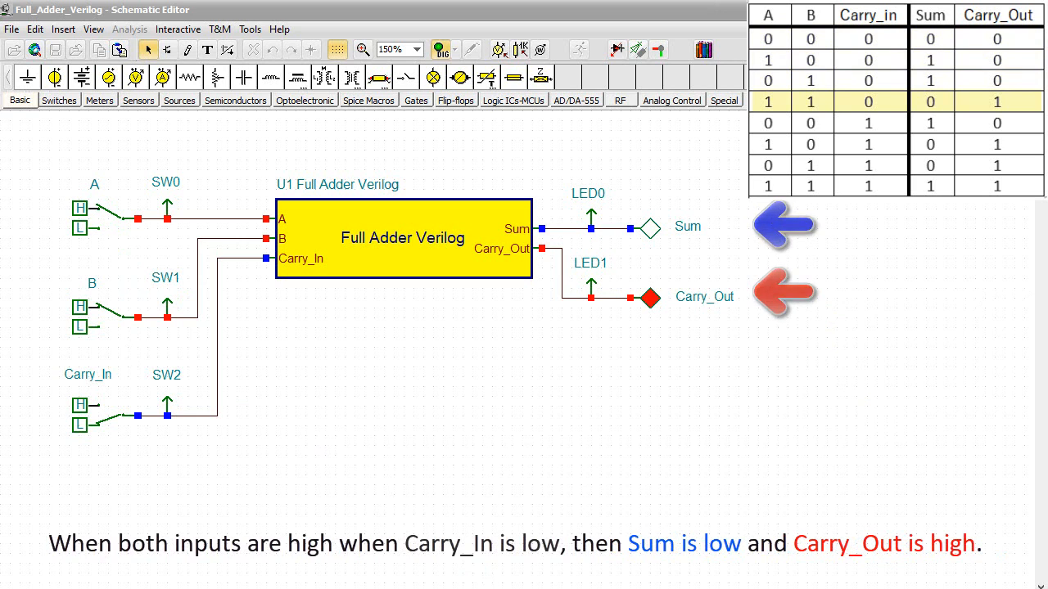
# Switch inputs A and B back to low and set Carry_In high.
pyautogui.click(122, 226)
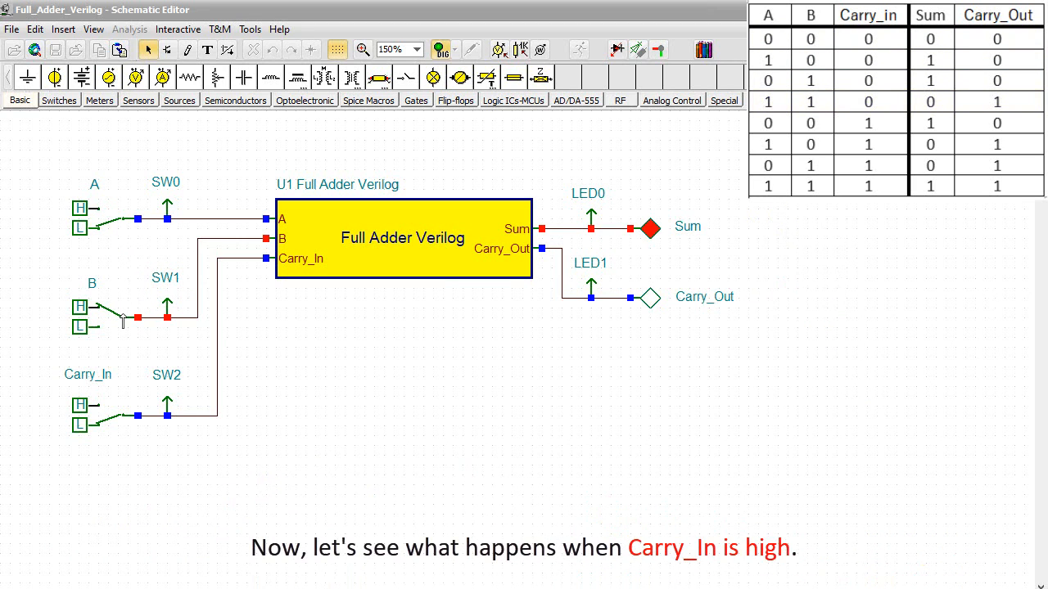
pyautogui.click(123, 315)
pyautogui.click(122, 420)
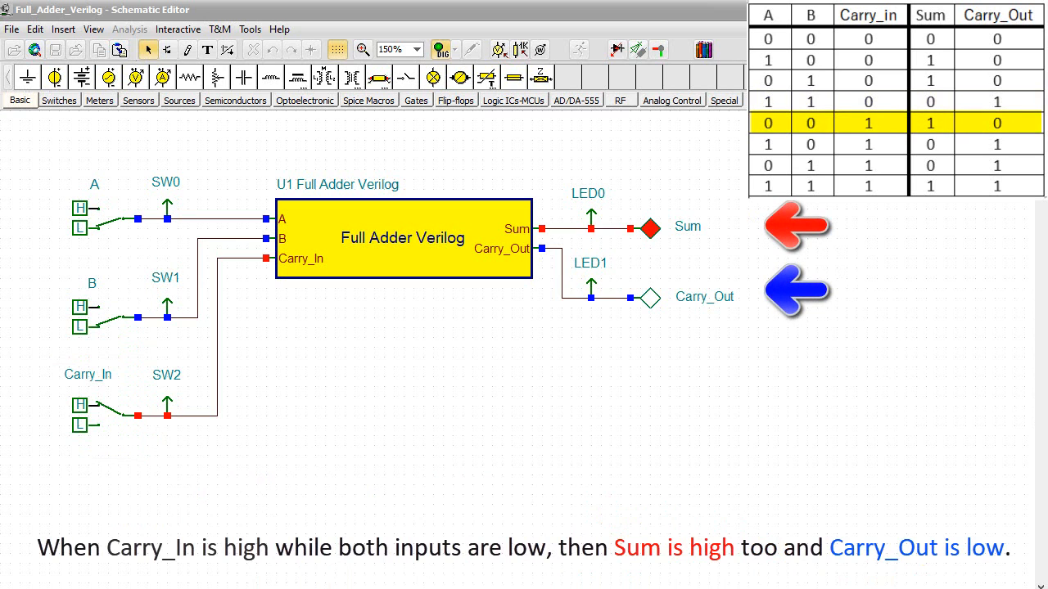
# With Carry_In high, test only A high, only B high, and both high, and stop the simulation.
pyautogui.click(122, 228)
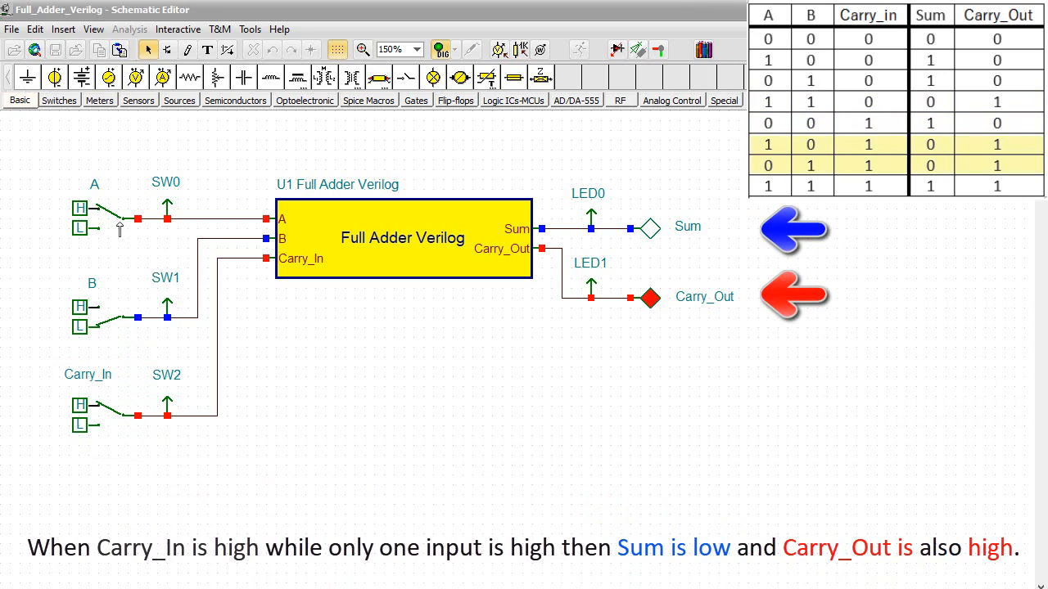
pyautogui.click(120, 229)
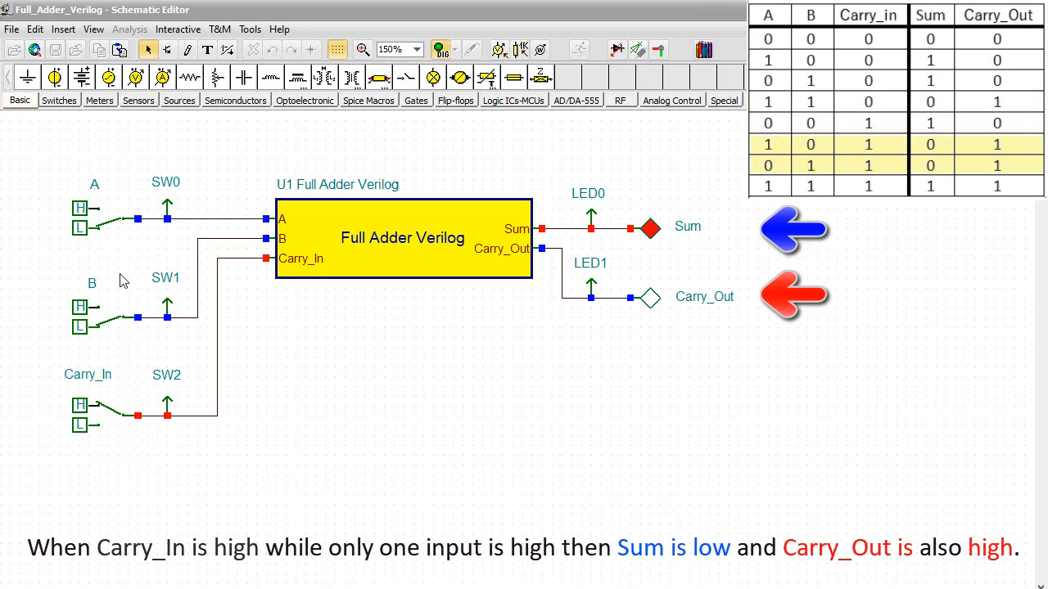
pyautogui.click(122, 321)
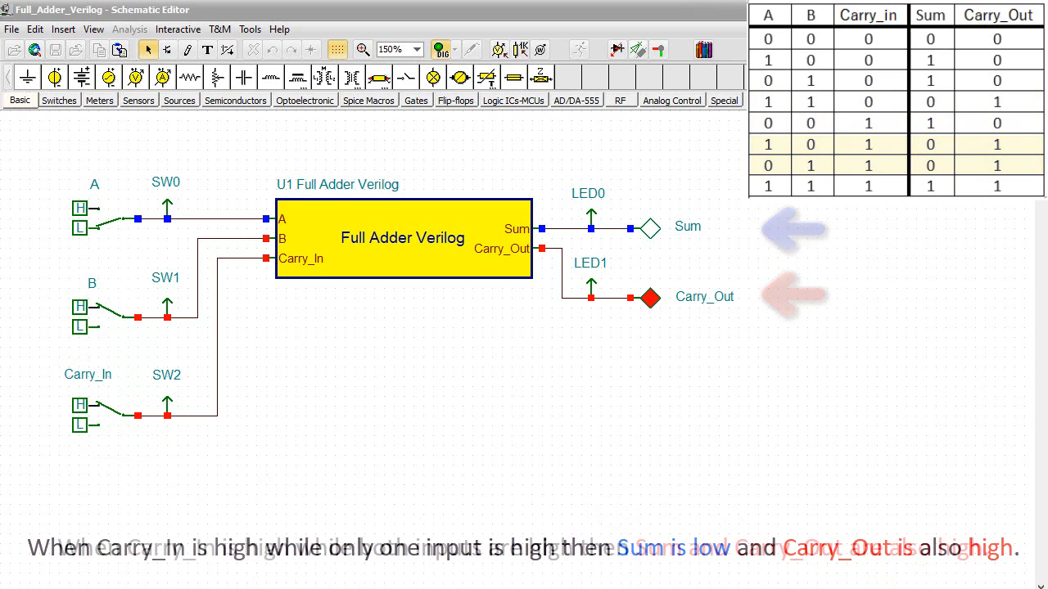
pyautogui.click(122, 229)
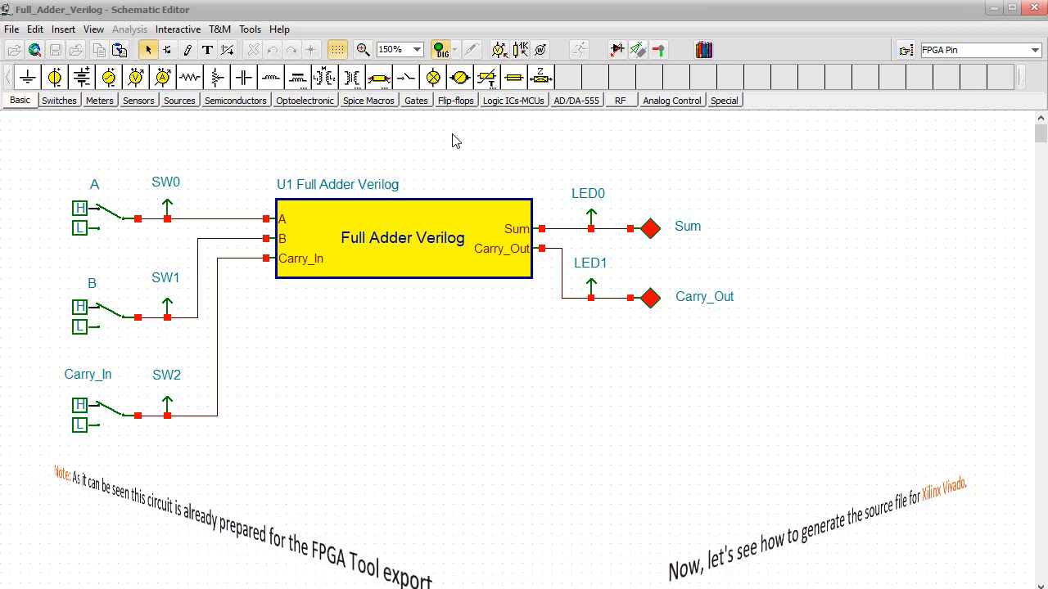
pyautogui.click(439, 51)
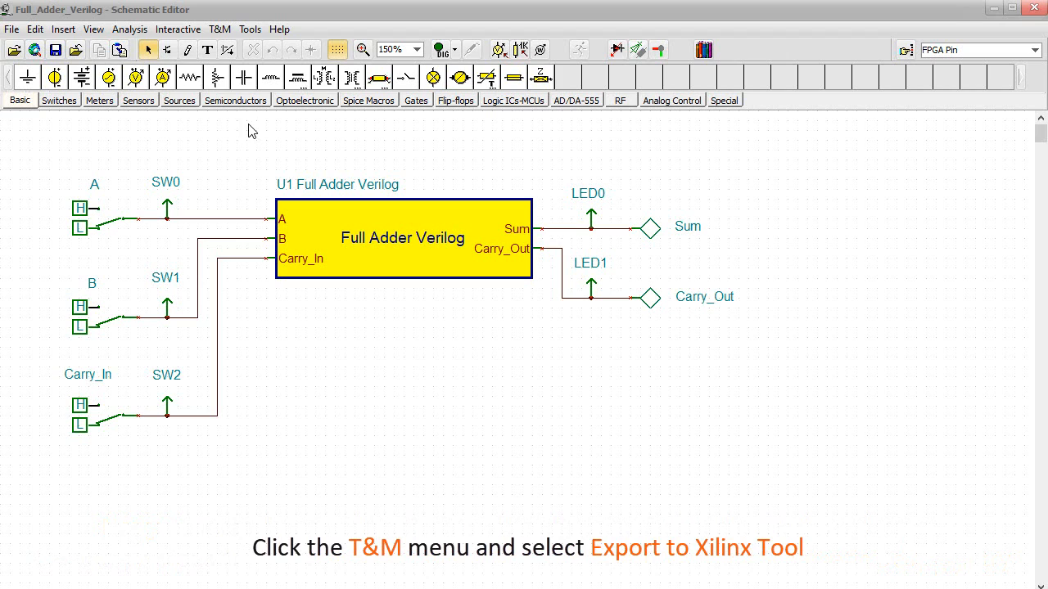
# Export the circuit for Xilinx Vivado, saving Full_Adder.v and the Full_Adder_Verilog source and constraint files into the designs folder.
pyautogui.click(212, 30)
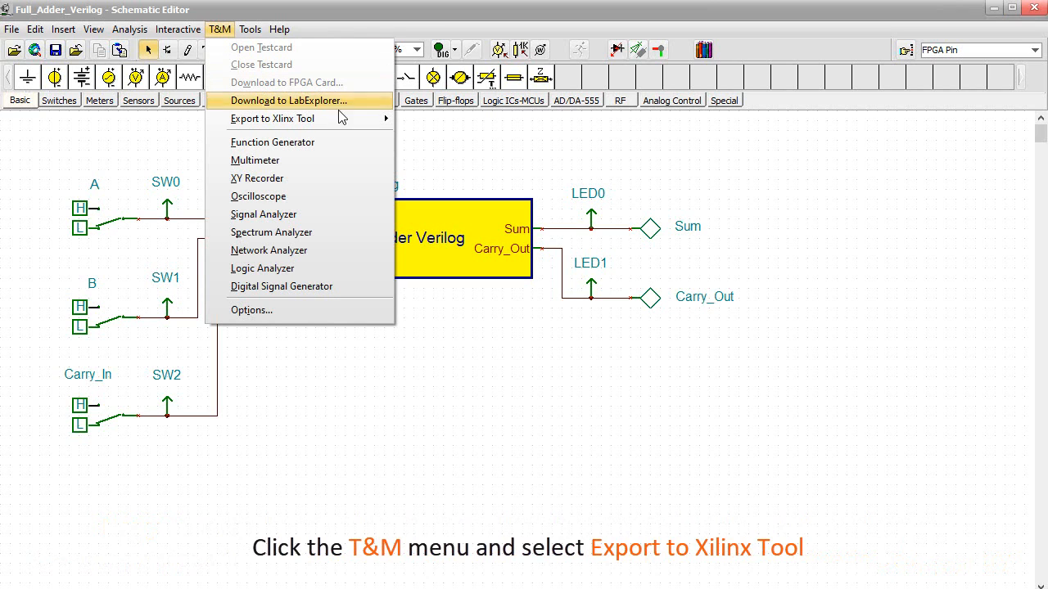
pyautogui.moveTo(346, 122)
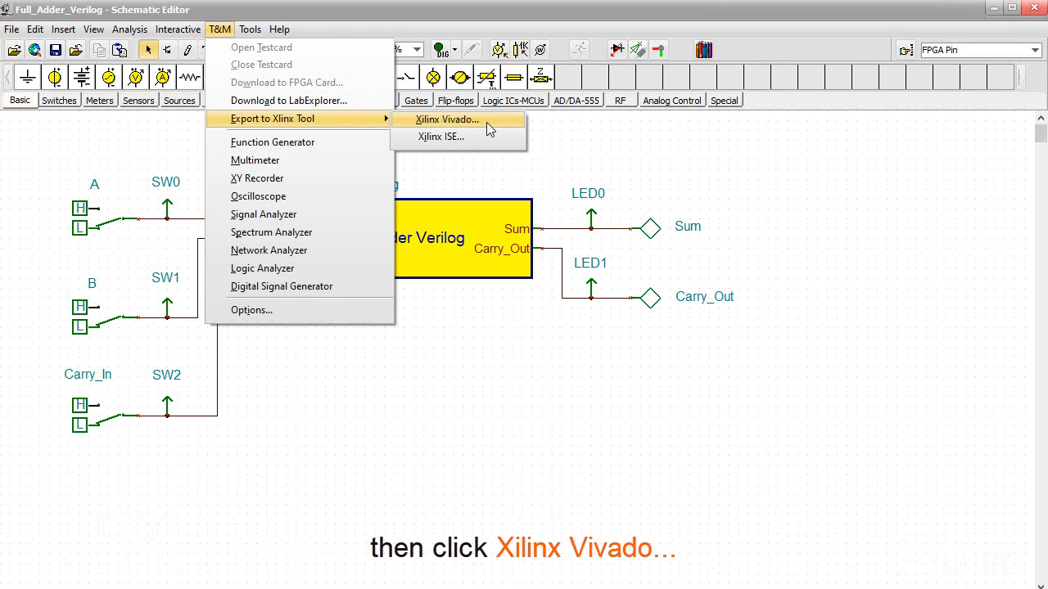
pyautogui.click(487, 123)
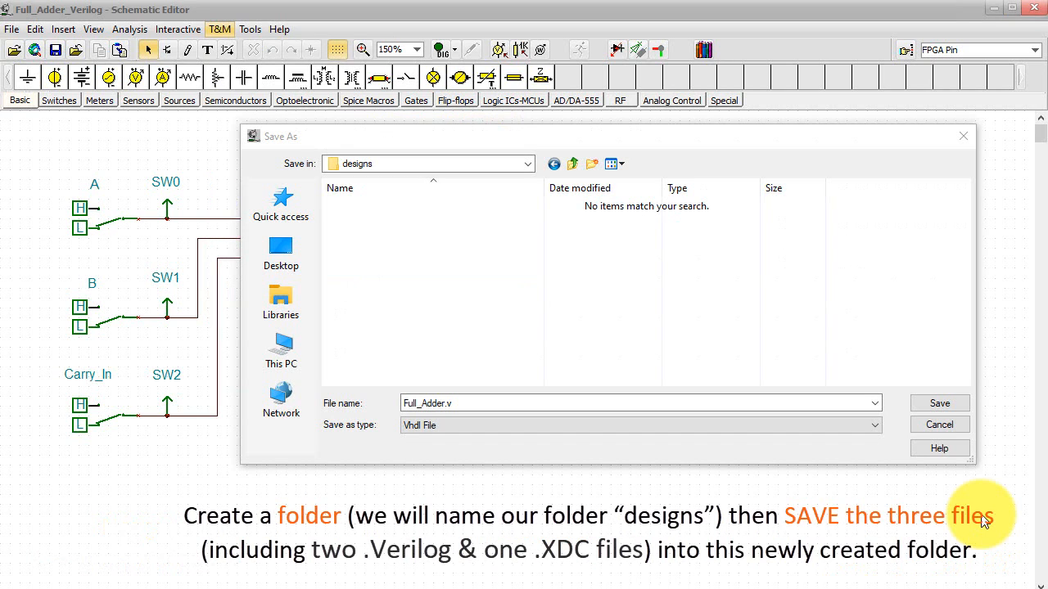
pyautogui.click(939, 403)
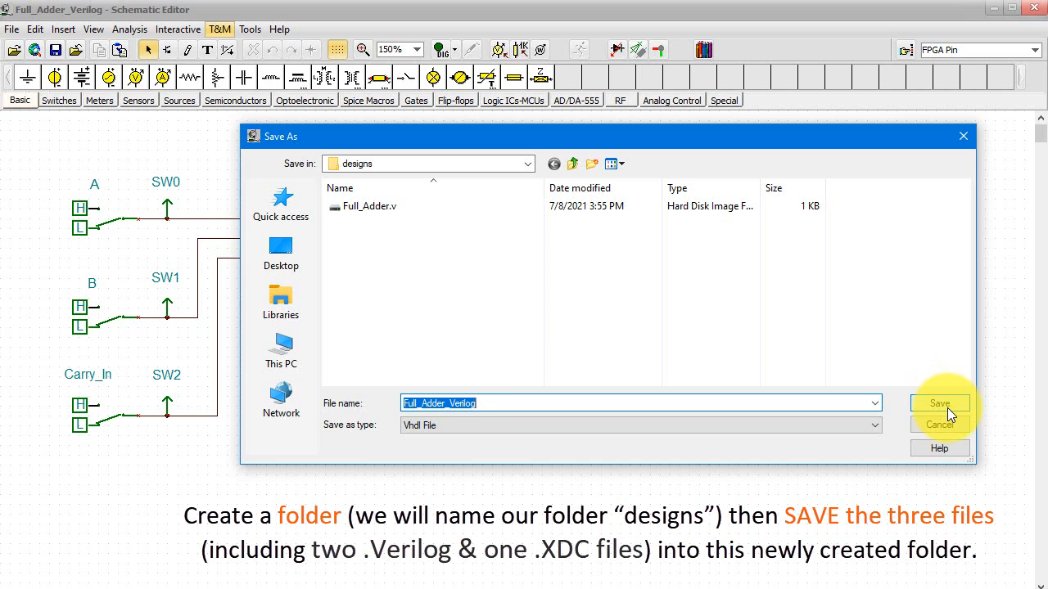
pyautogui.click(947, 408)
pyautogui.click(947, 408)
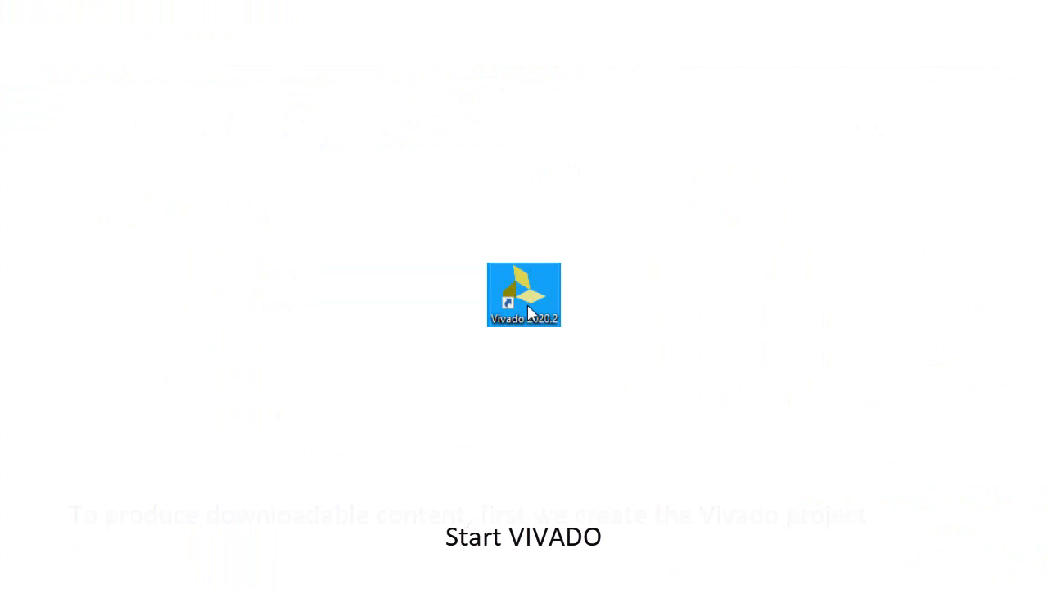
# Launch Vivado and set up a new RTL project named Full_Adder_Verilog in C:/designs with its own subdirectory.
pyautogui.doubleClick(528, 309)
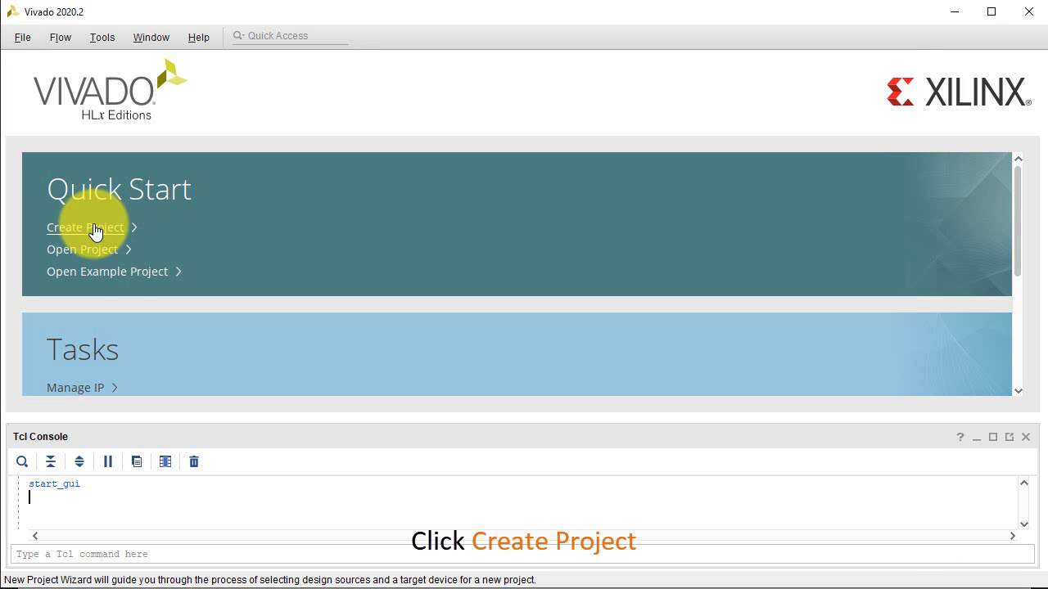
pyautogui.click(95, 230)
pyautogui.click(696, 550)
pyautogui.click(247, 136)
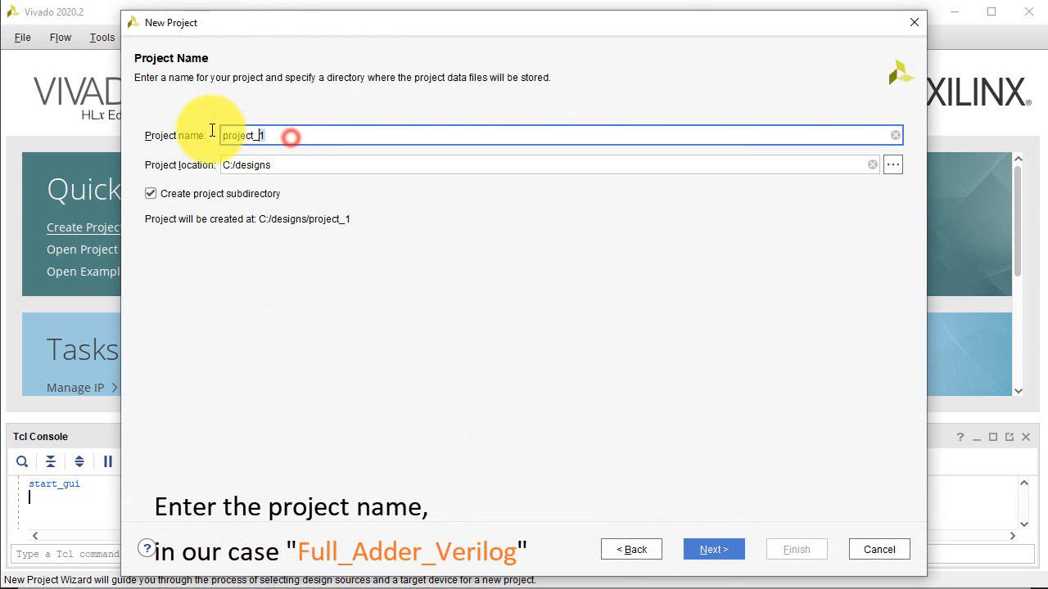
pyautogui.write('Full_')
pyautogui.write('Adder_Verilog')
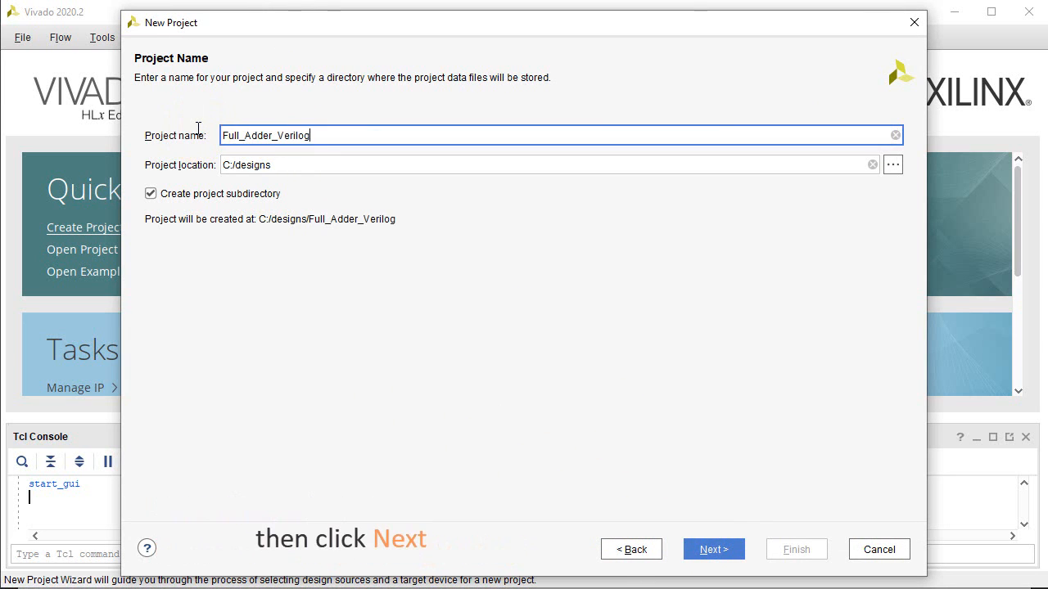
pyautogui.click(710, 555)
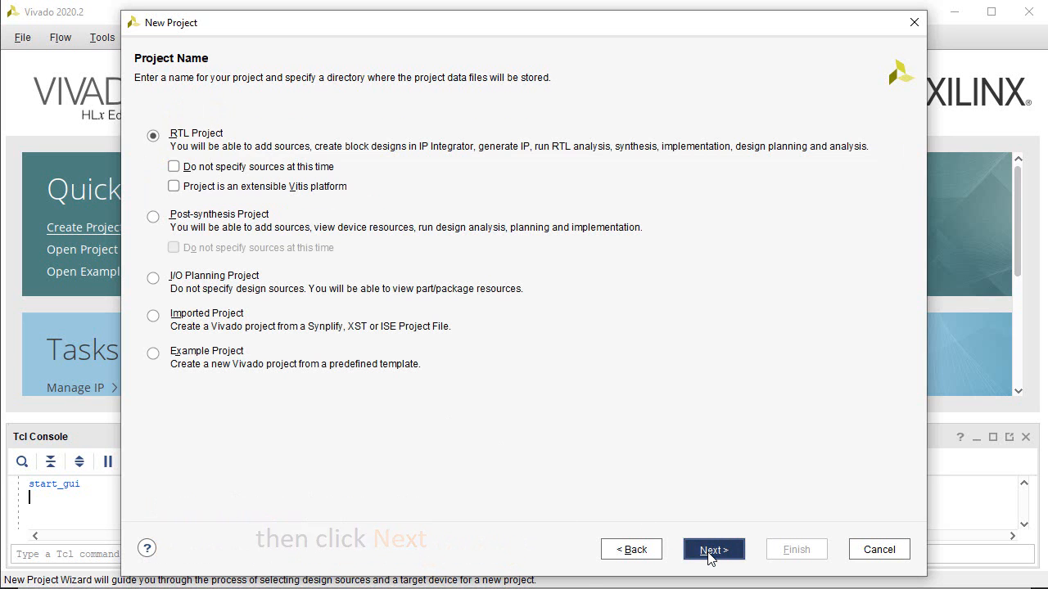
pyautogui.click(711, 550)
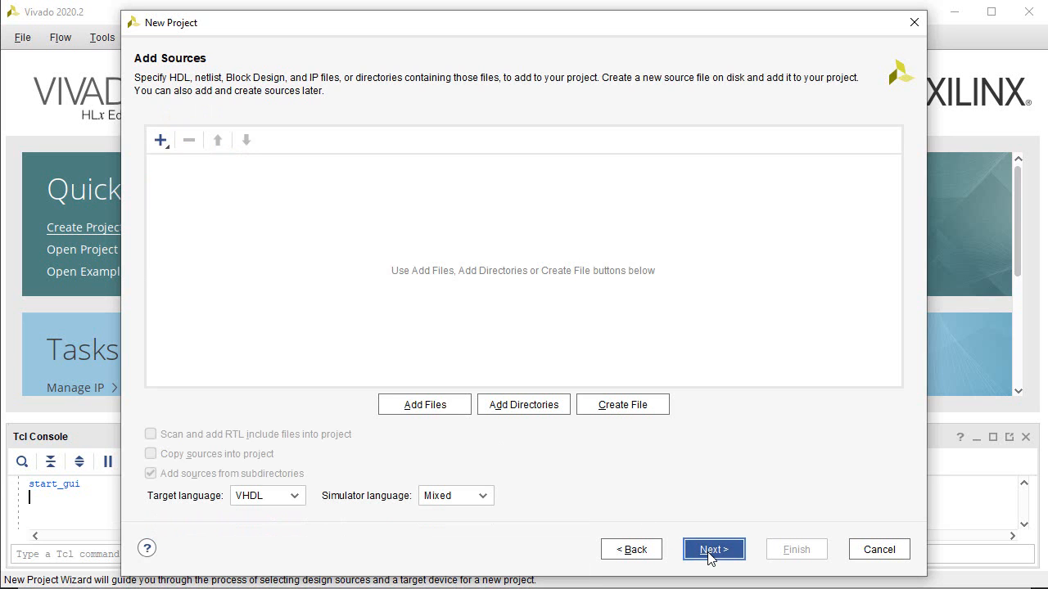
# Add Full_Adder.v and Full_Adder_Verilog.vhd from the designs folder as the project's source files.
pyautogui.click(415, 403)
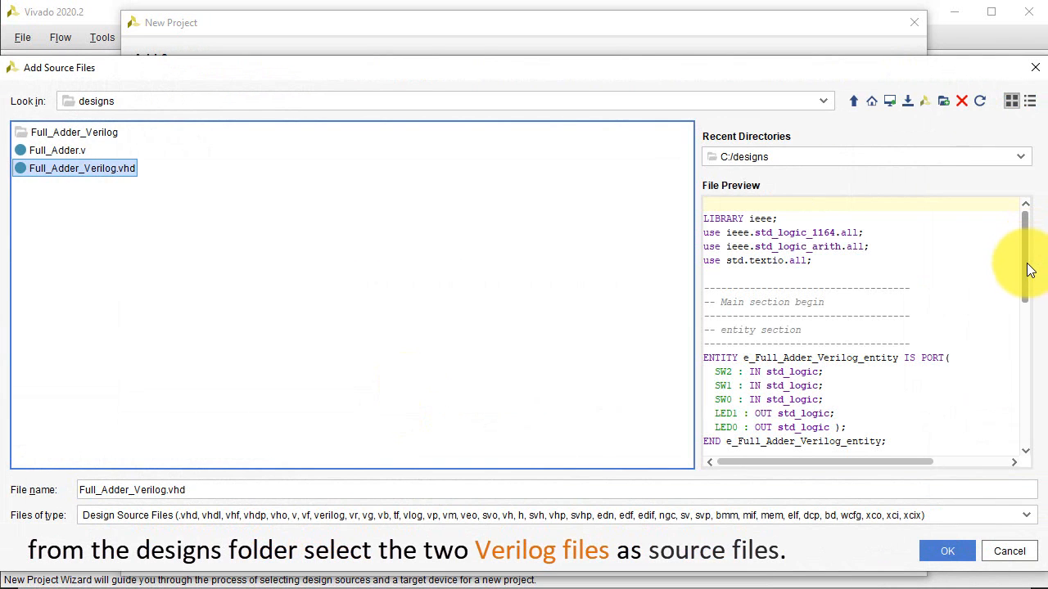
pyautogui.moveTo(1028, 270)
pyautogui.mouseDown()
pyautogui.moveTo(1023, 406)
pyautogui.moveTo(1023, 253)
pyautogui.mouseUp()
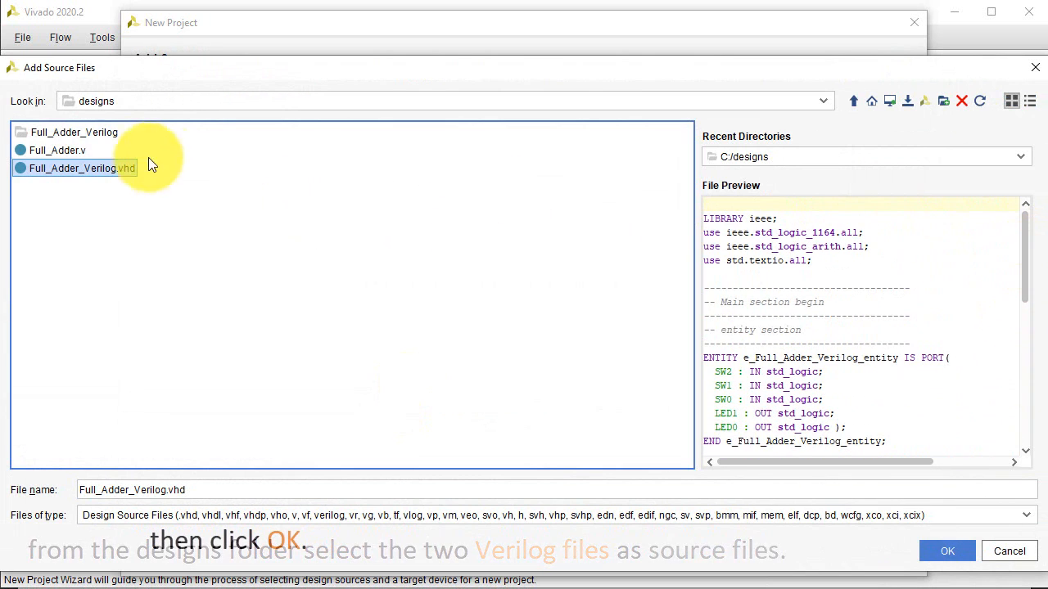
pyautogui.keyDown('ctrl'); pyautogui.click(79, 149); pyautogui.keyUp('ctrl')
pyautogui.click(942, 548)
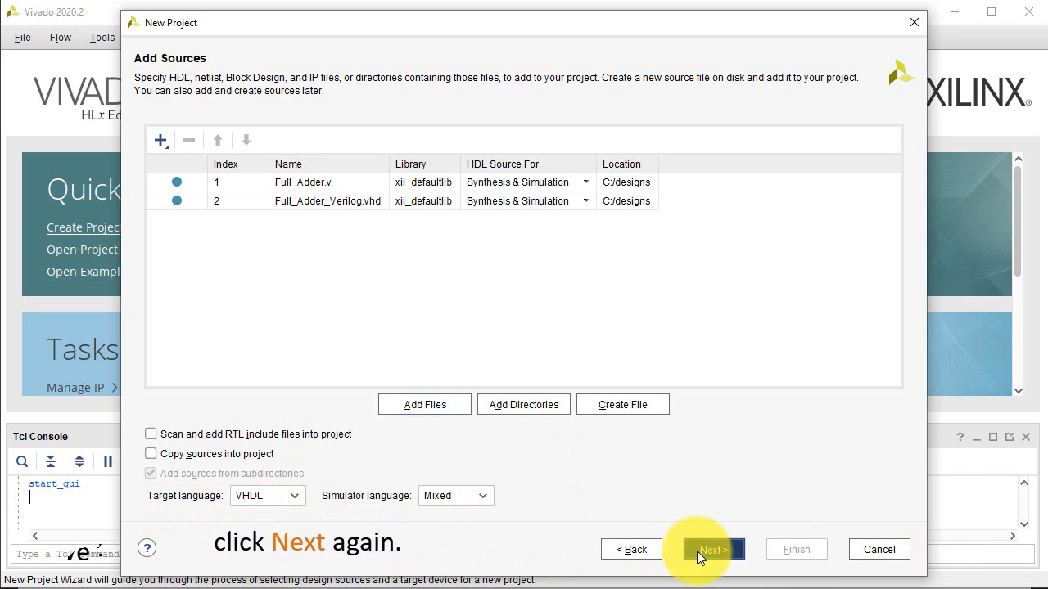
pyautogui.click(697, 550)
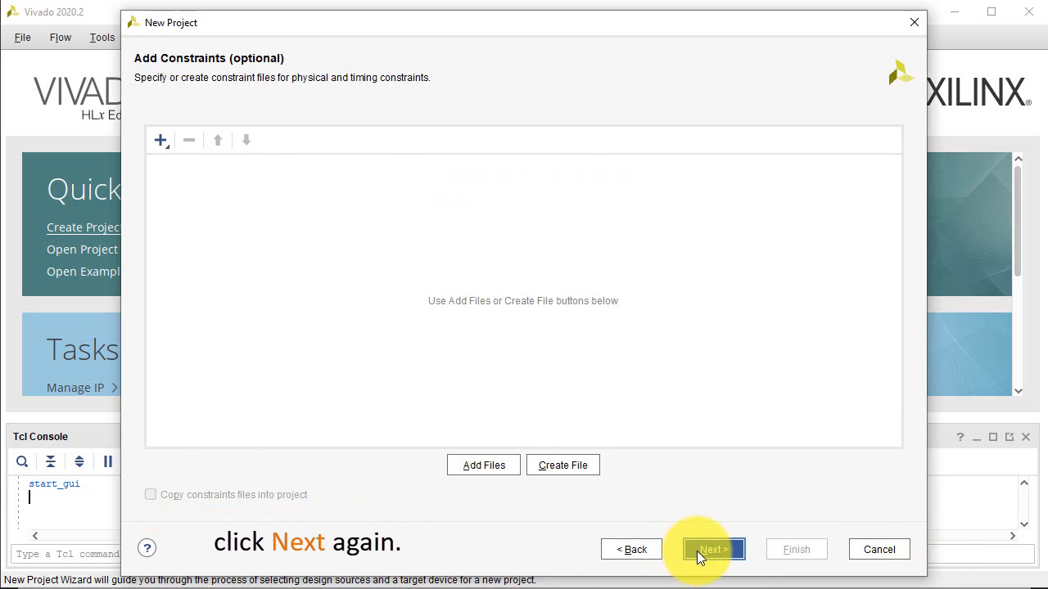
# Add Full_Adder_Verilog.xdc from the designs folder as the project's constraint file, previewing its pin assignments before accepting.
pyautogui.click(497, 466)
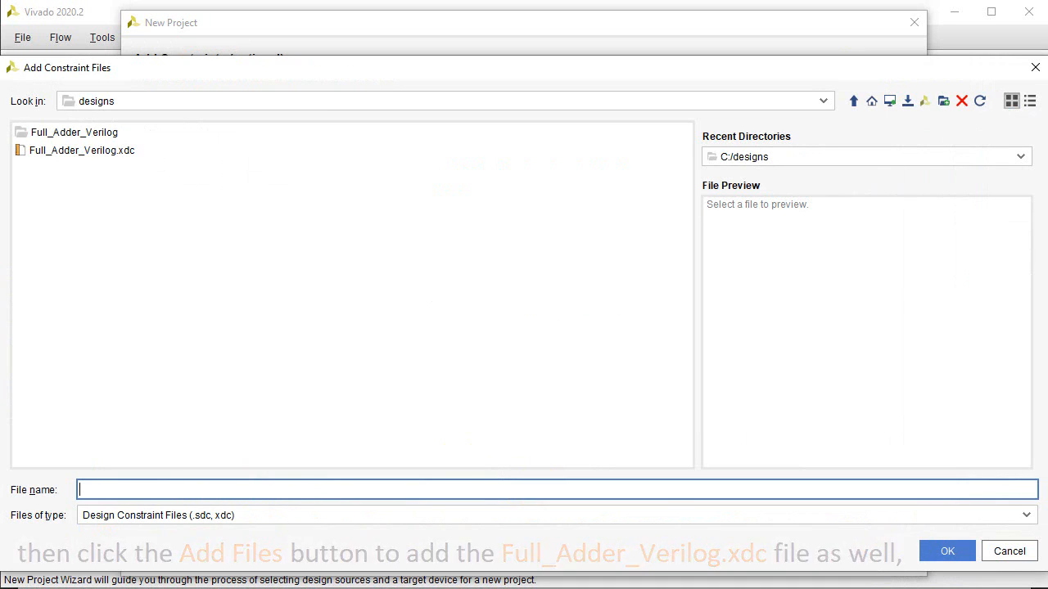
pyautogui.click(134, 149)
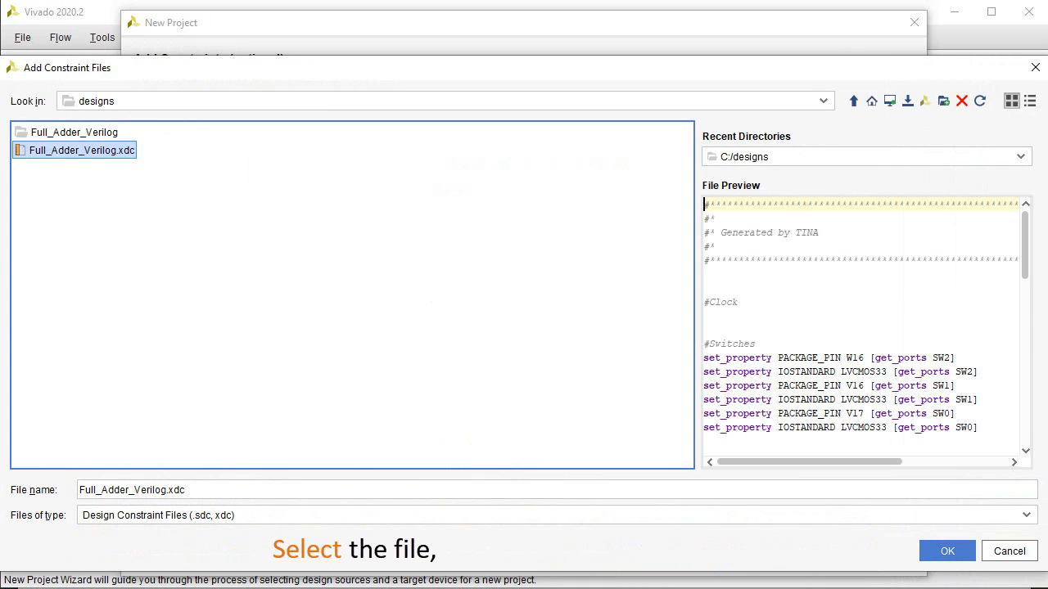
pyautogui.moveTo(1024, 250); pyautogui.dragTo(1021, 289)
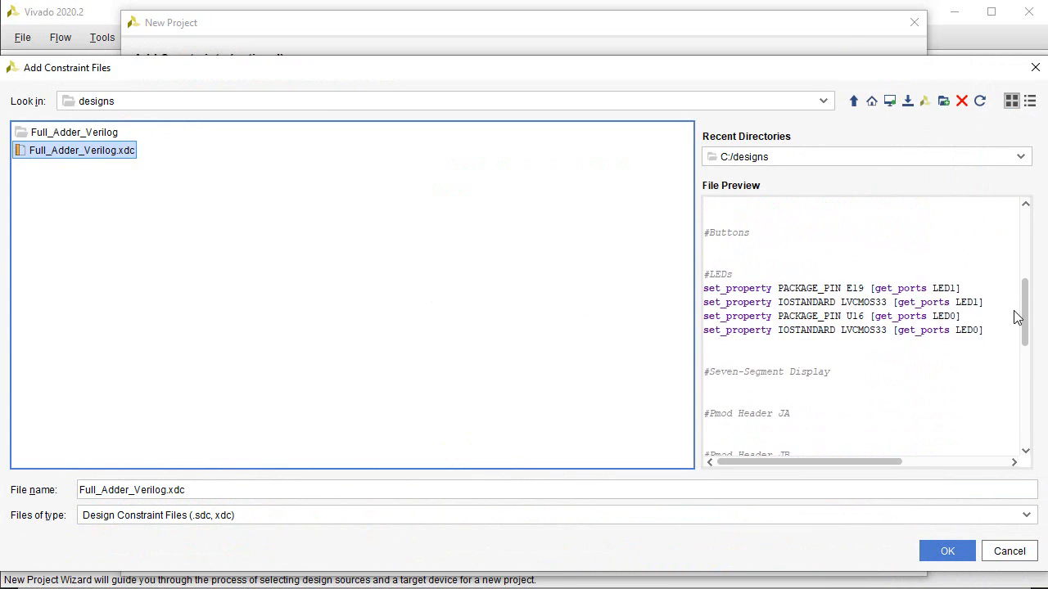
pyautogui.click(950, 548)
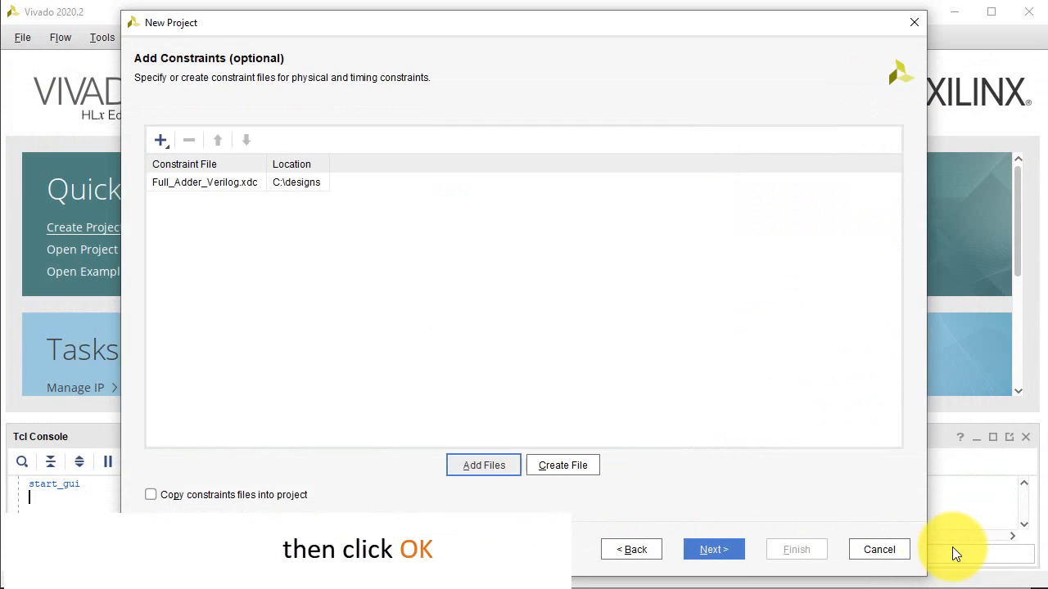
pyautogui.click(735, 549)
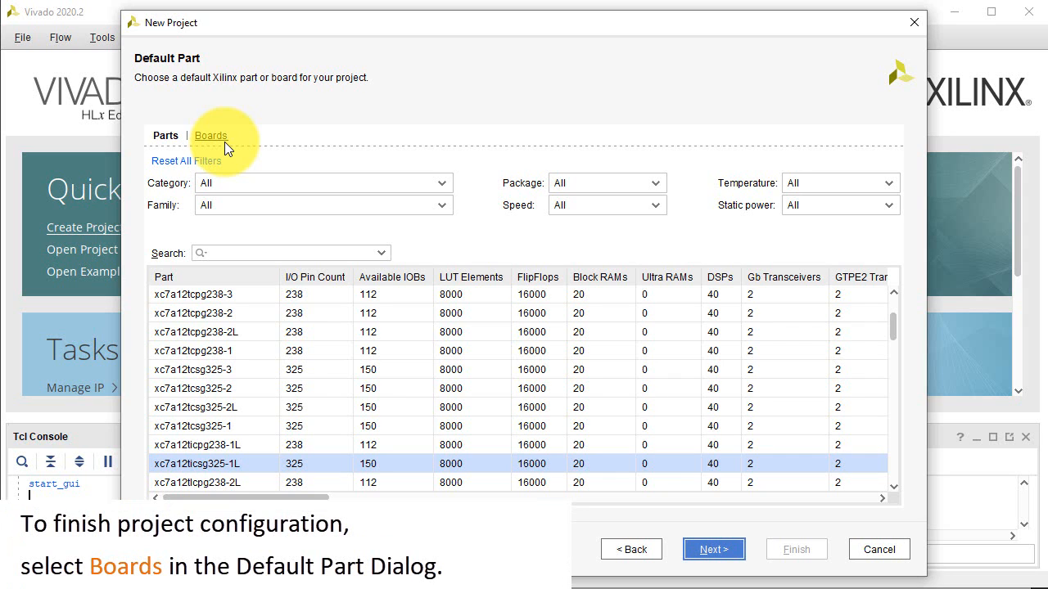
# Choose the Basys3 board as the project's default part and finish creating the project.
pyautogui.click(210, 136)
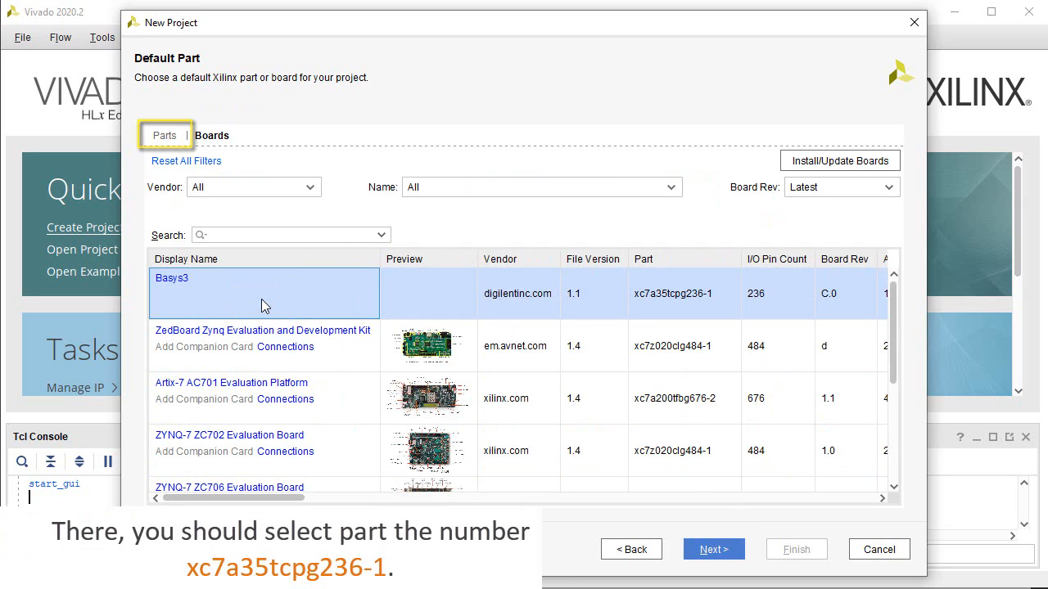
pyautogui.click(709, 551)
pyautogui.click(794, 549)
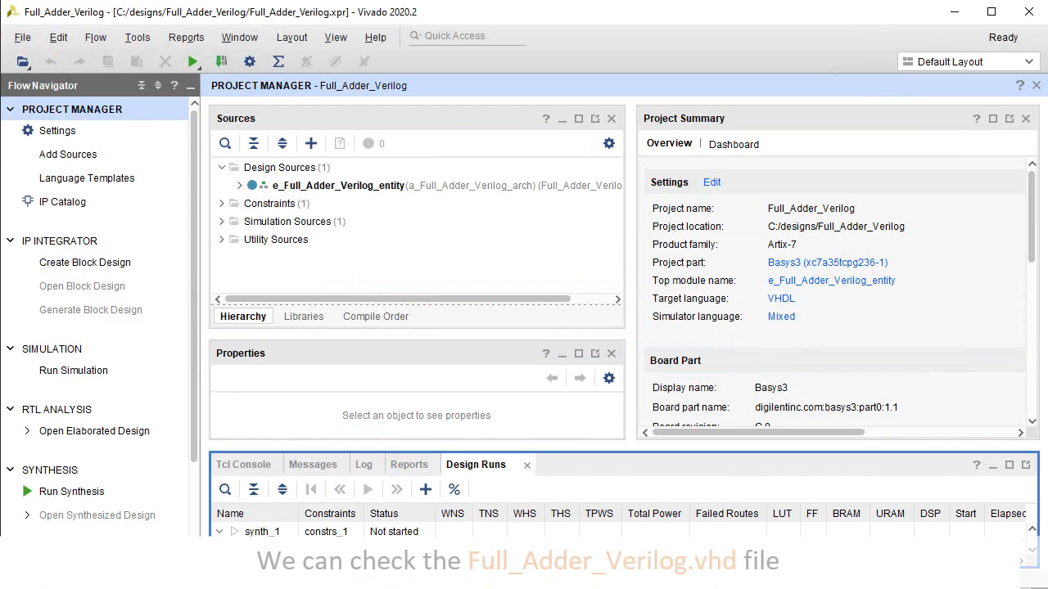
# Examine the code in Full_Adder.v and Full_Adder_Verilog.vhd and the pin assignments in Full_Adder_Verilog.xdc.
pyautogui.click(240, 186)
pyautogui.click(361, 207)
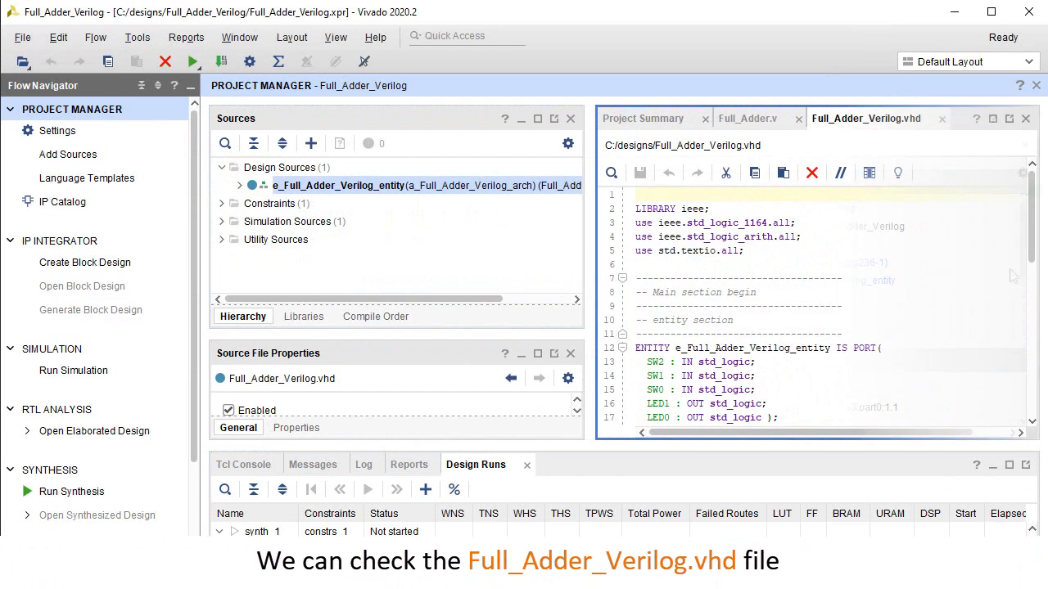
pyautogui.scroll(-8, 810, 311)
pyautogui.scroll(-1, 811, 311)
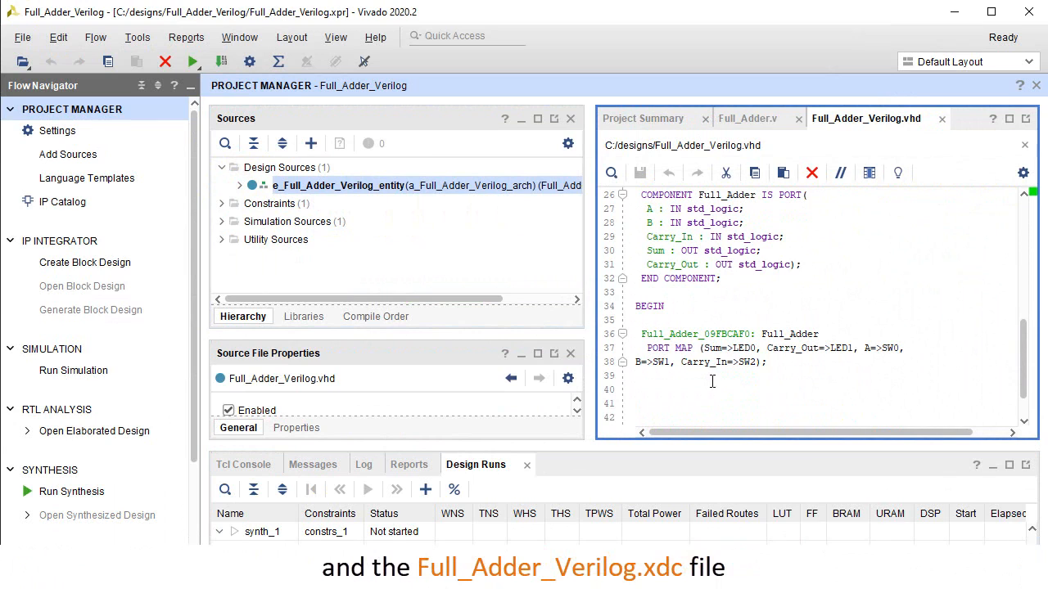
pyautogui.click(224, 203)
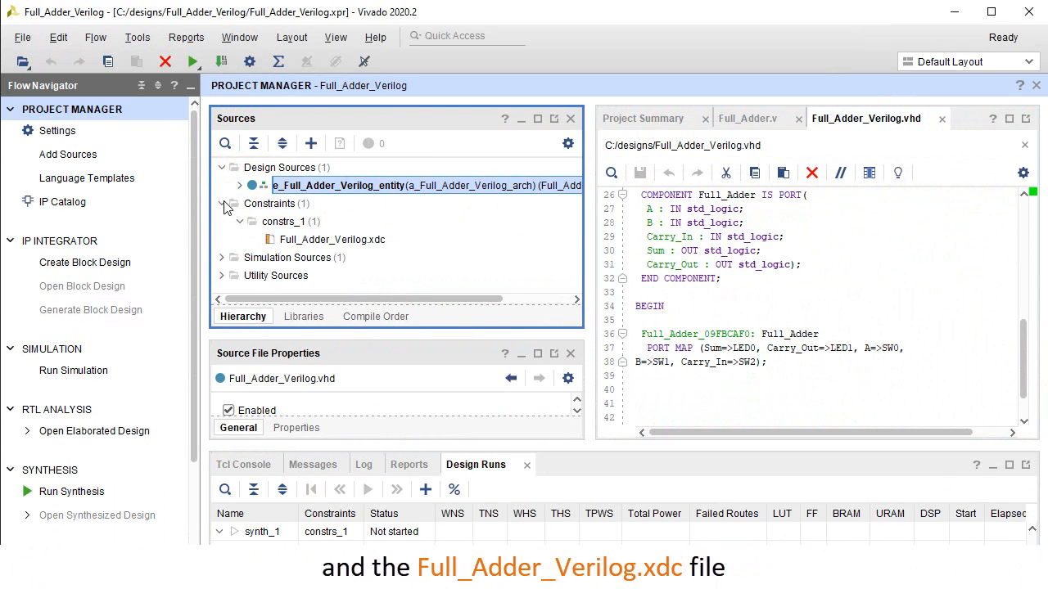
pyautogui.doubleClick(348, 240)
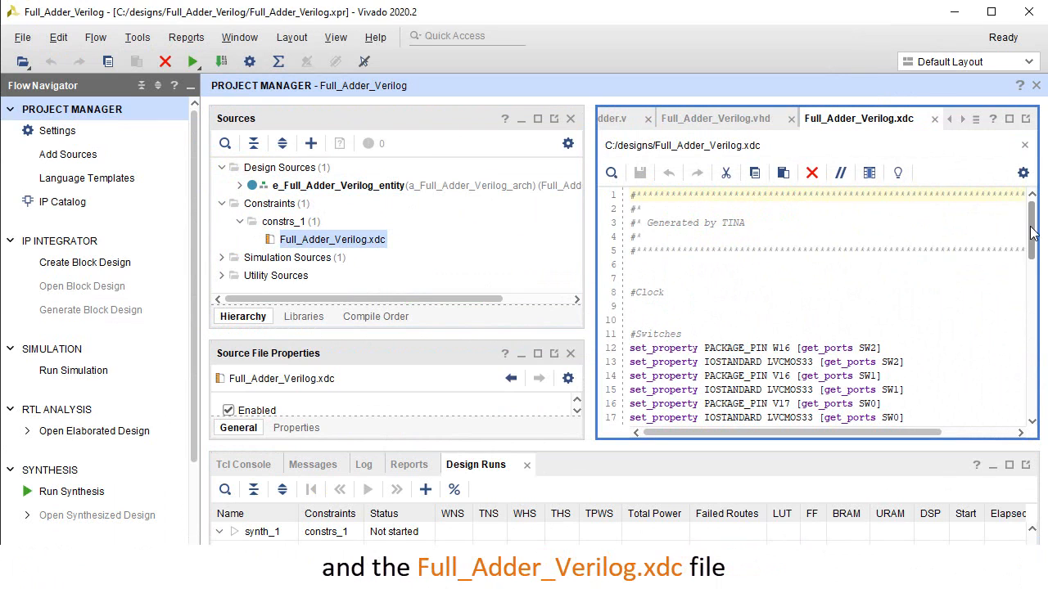
pyautogui.scroll(-3, 1031, 233)
# Generate the bitstream for e_Full_Adder_Verilog_entity, launching the runs on the local host with 2 jobs.
pyautogui.click(298, 187)
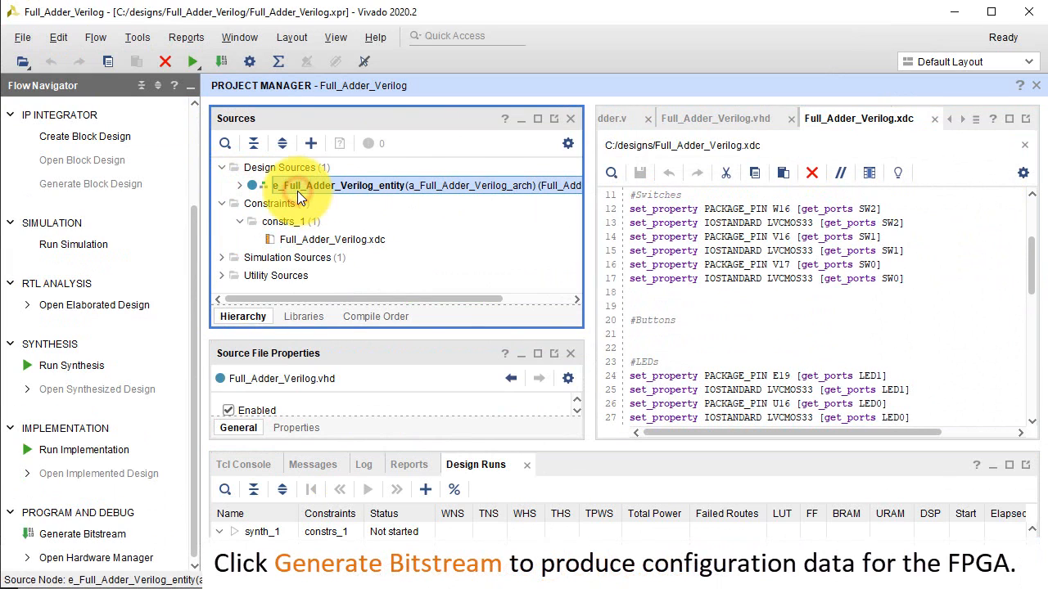
pyautogui.click(101, 536)
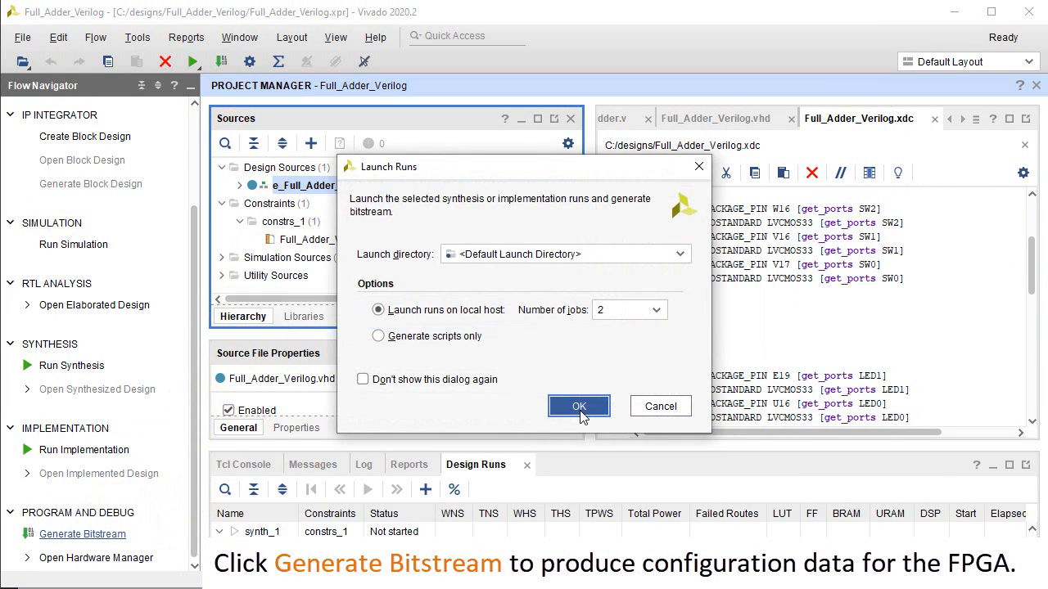
pyautogui.click(579, 409)
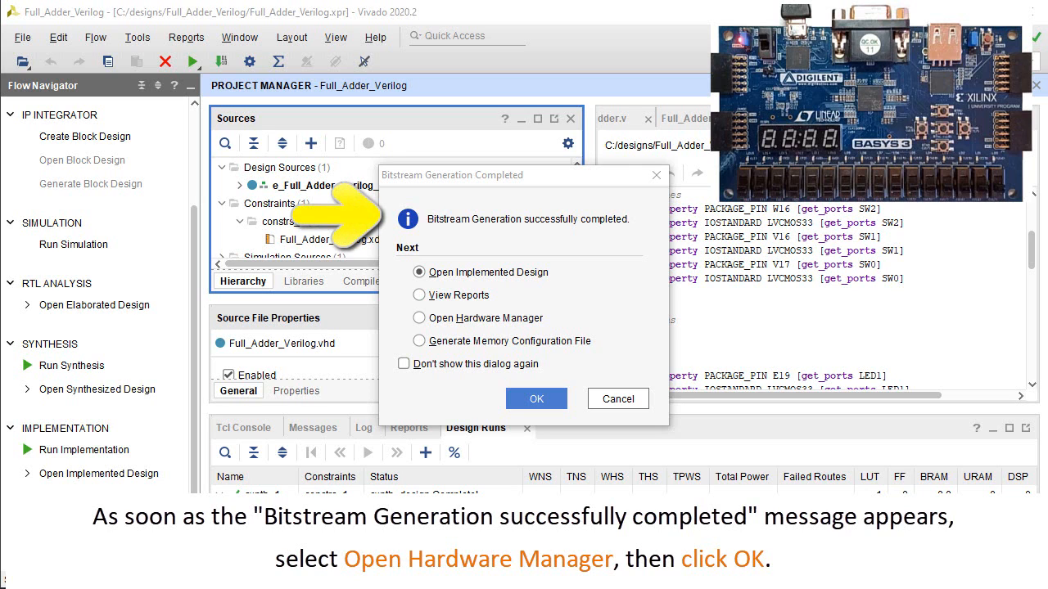
# Once bitstream generation completes, open the Hardware Manager and auto-connect to the board as the hardware target.
pyautogui.click(535, 320)
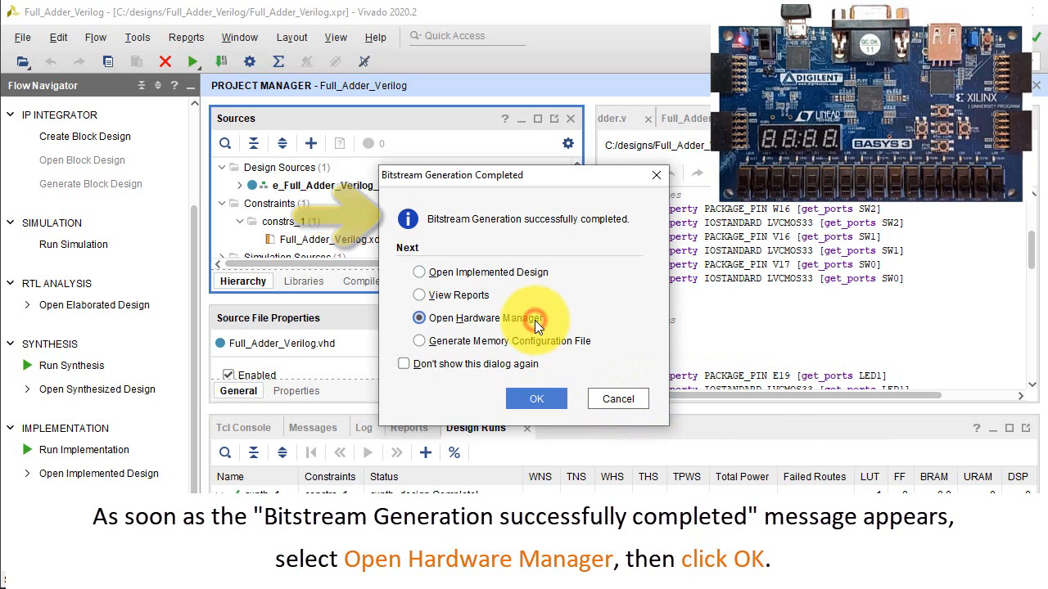
pyautogui.click(542, 396)
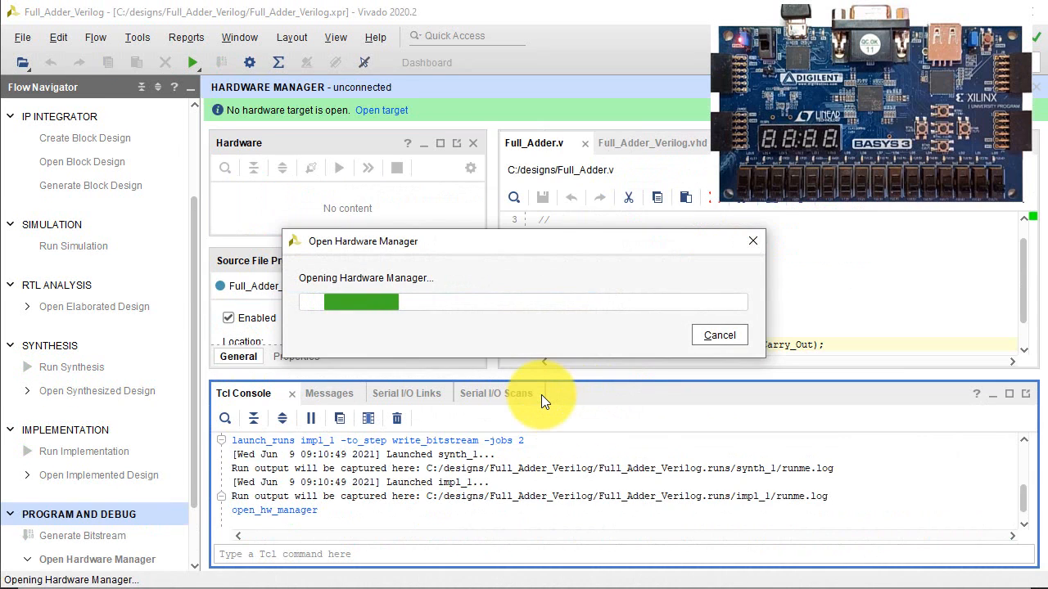
pyautogui.click(369, 112)
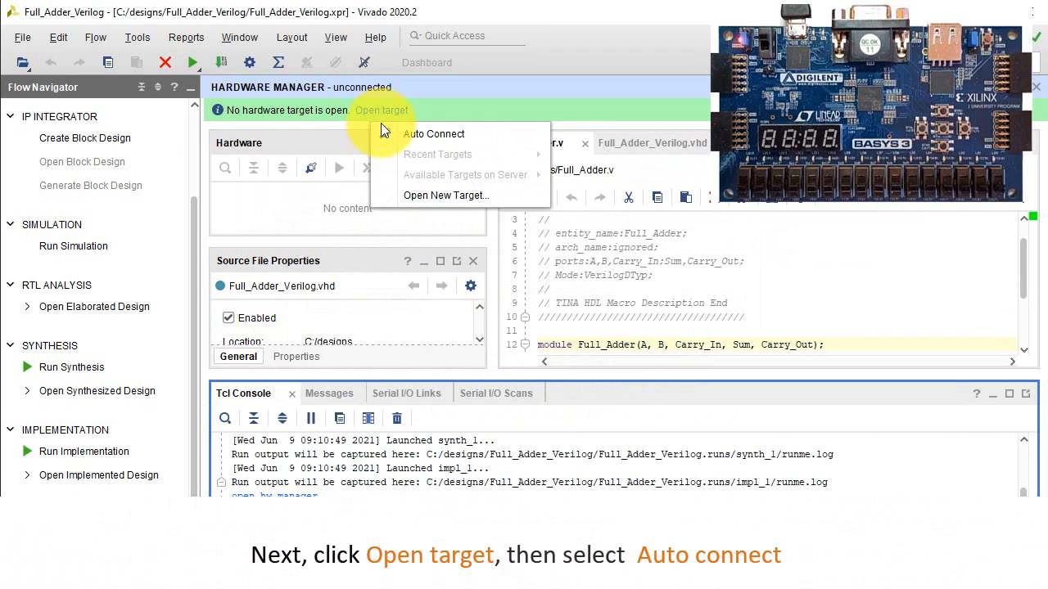
pyautogui.click(381, 126)
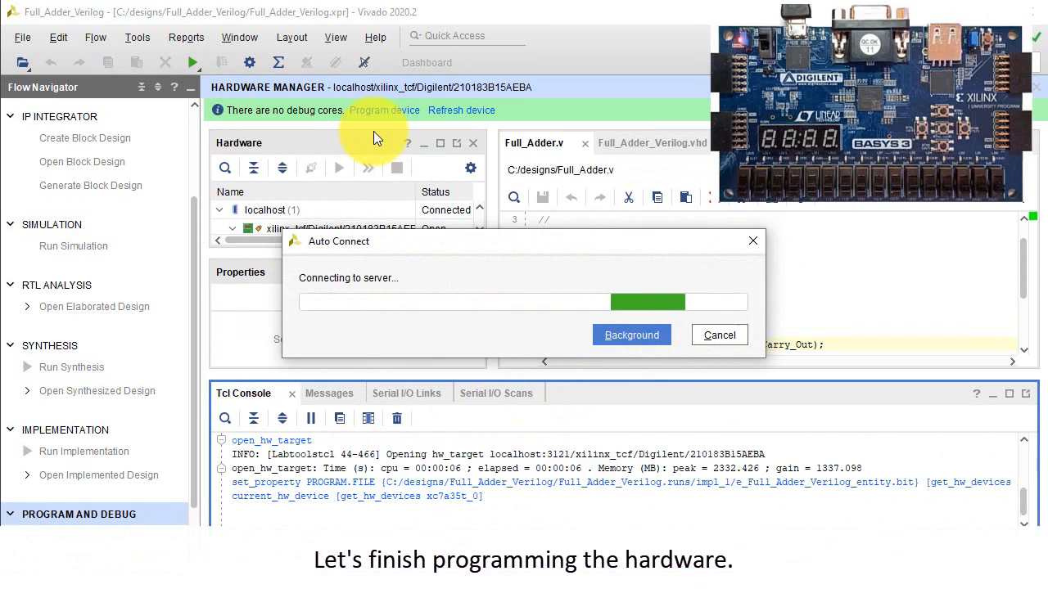
# Program the xc7a35t_0 device with the e_Full_Adder_Verilog_entity.bit bitstream, keeping the end of startup check enabled.
pyautogui.moveTo(415, 249); pyautogui.dragTo(404, 297)
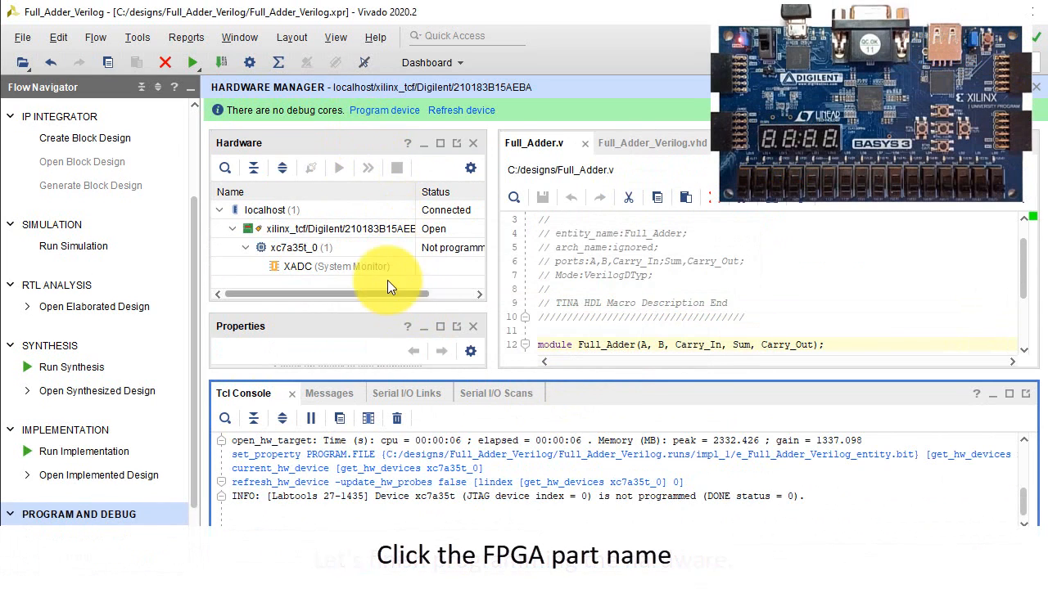
pyautogui.rightClick(320, 244)
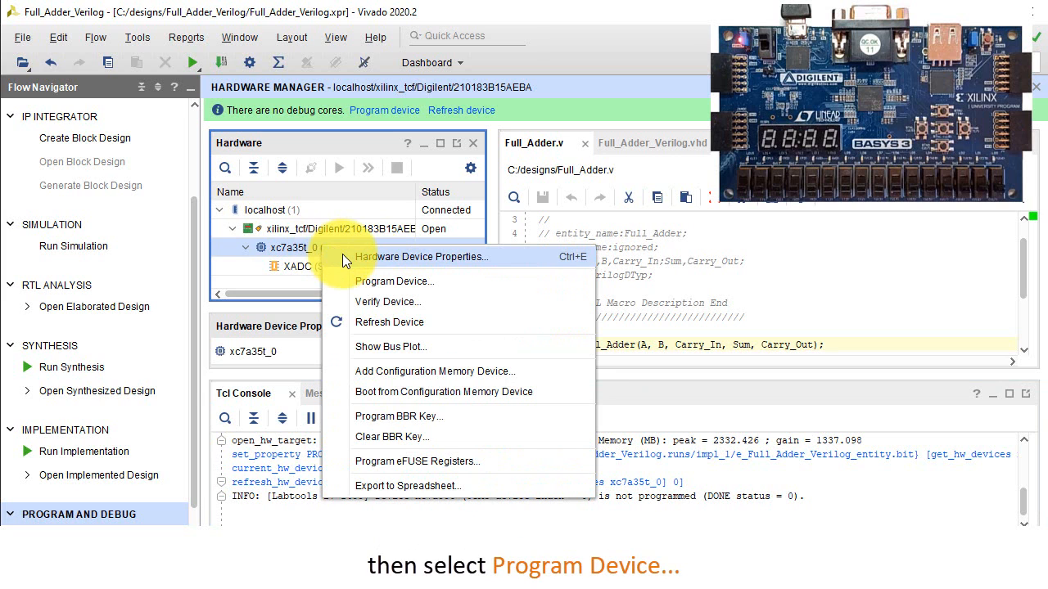
pyautogui.click(372, 281)
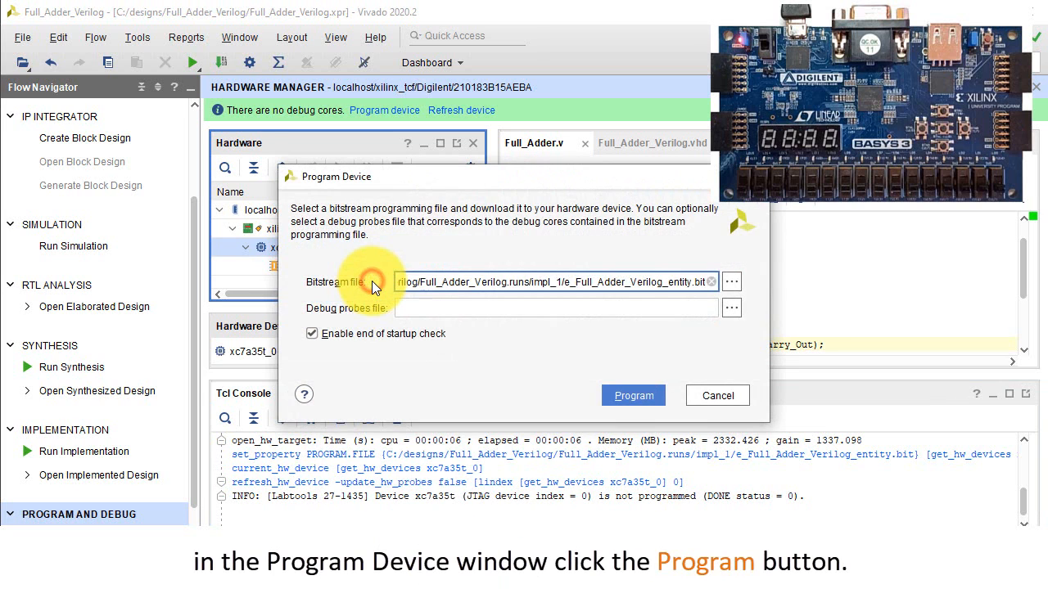
pyautogui.click(635, 396)
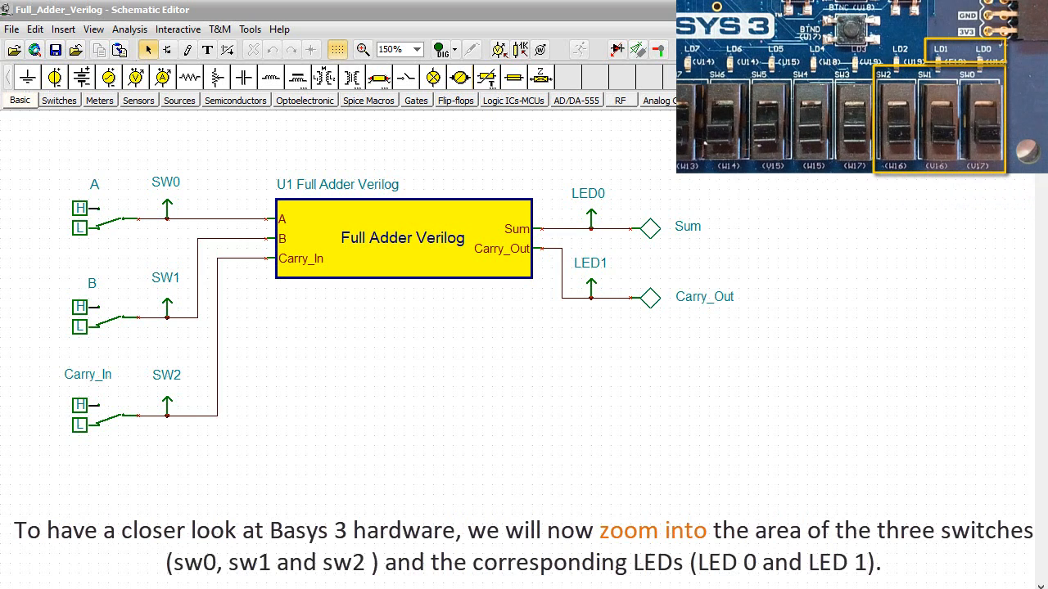
# In TINA, start the digital interactive simulation and, with Carry_In low, test only A high, only B high, and both high.
pyautogui.click(441, 54)
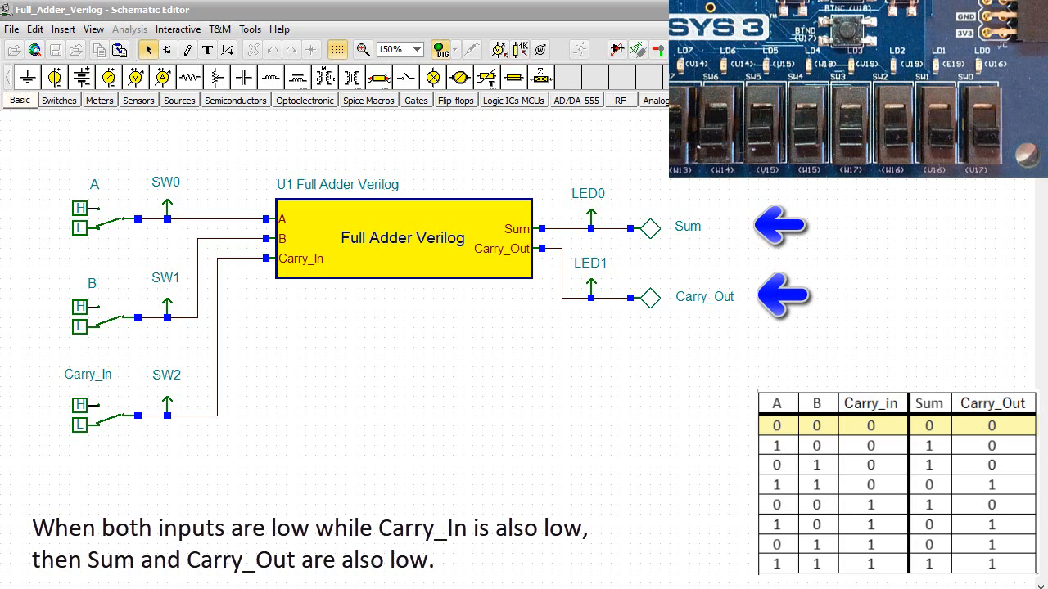
pyautogui.click(124, 230)
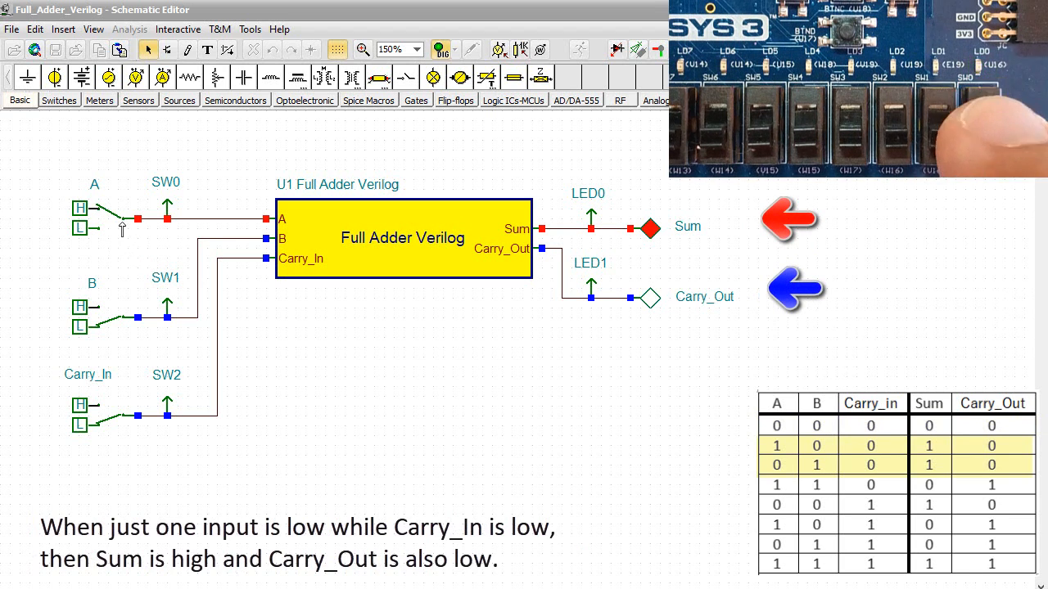
pyautogui.click(124, 233)
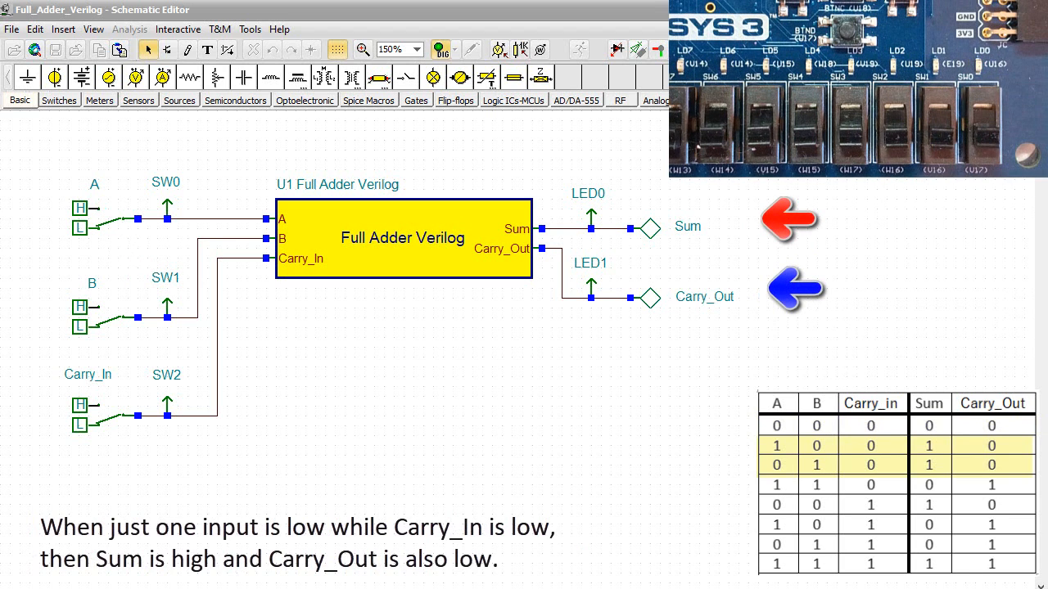
pyautogui.click(123, 321)
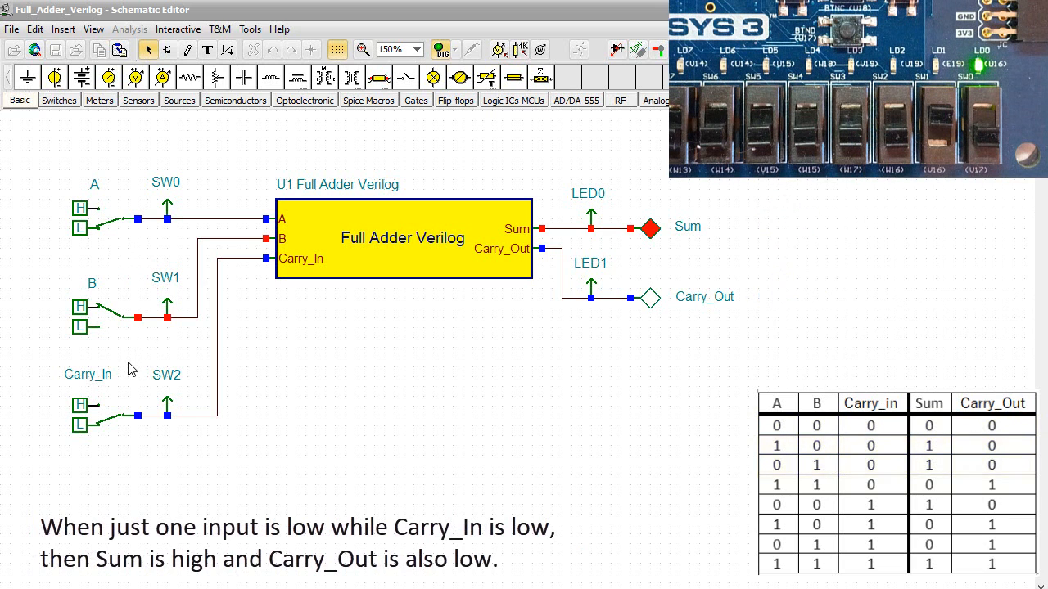
pyautogui.click(127, 228)
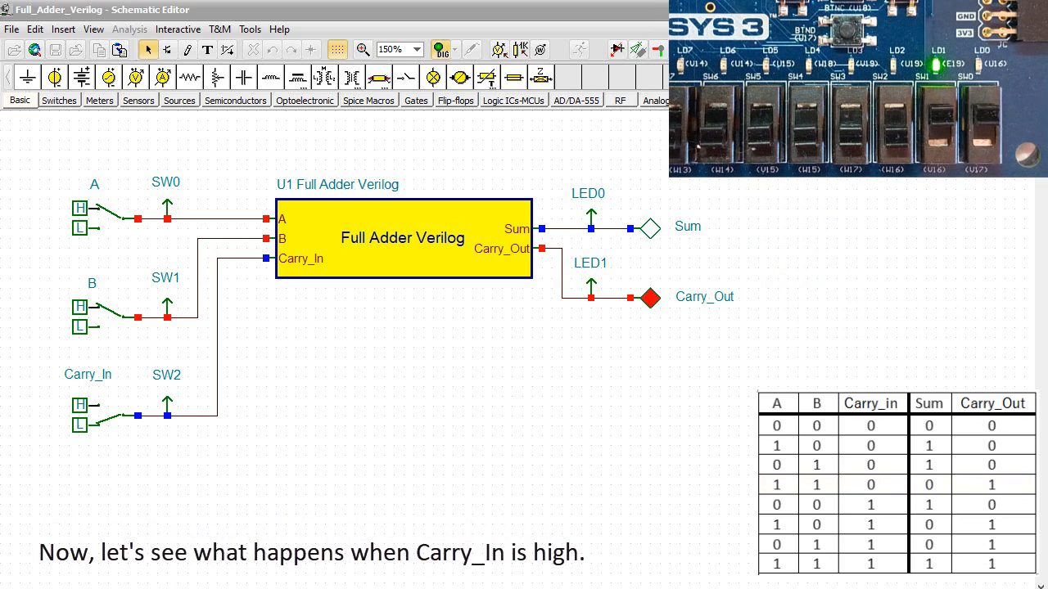
# Reset A and B to low, set Carry_In high, and test only A high, only B high, and both high.
pyautogui.click(109, 219)
pyautogui.click(123, 318)
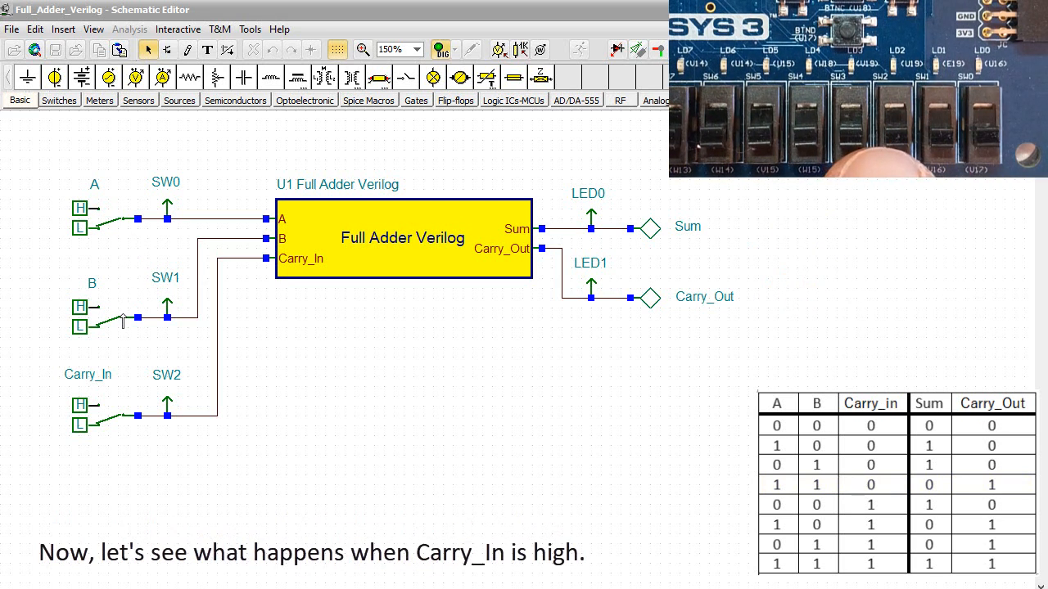
pyautogui.click(118, 416)
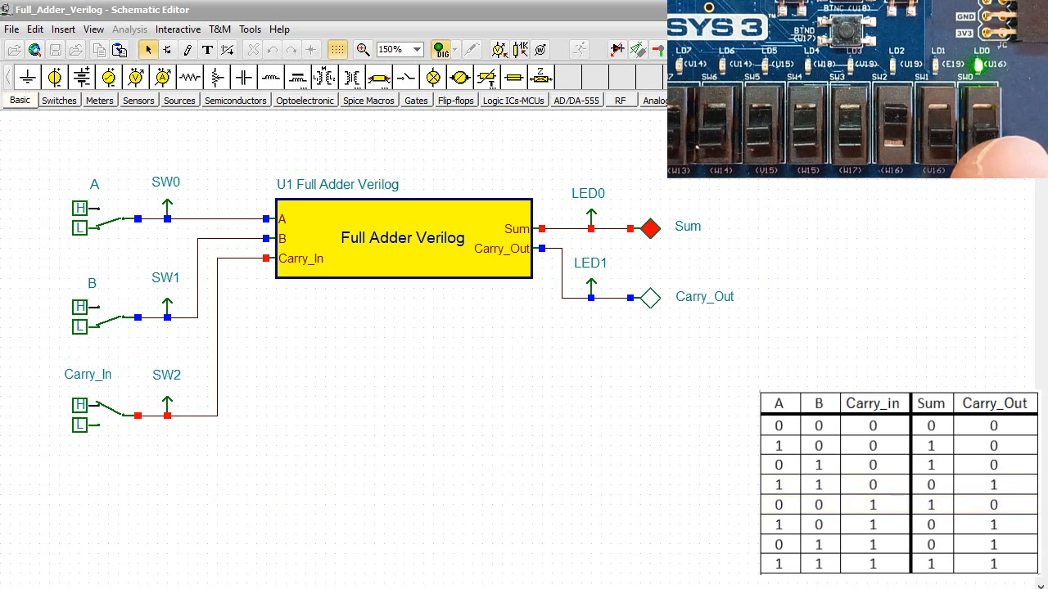
pyautogui.click(127, 238)
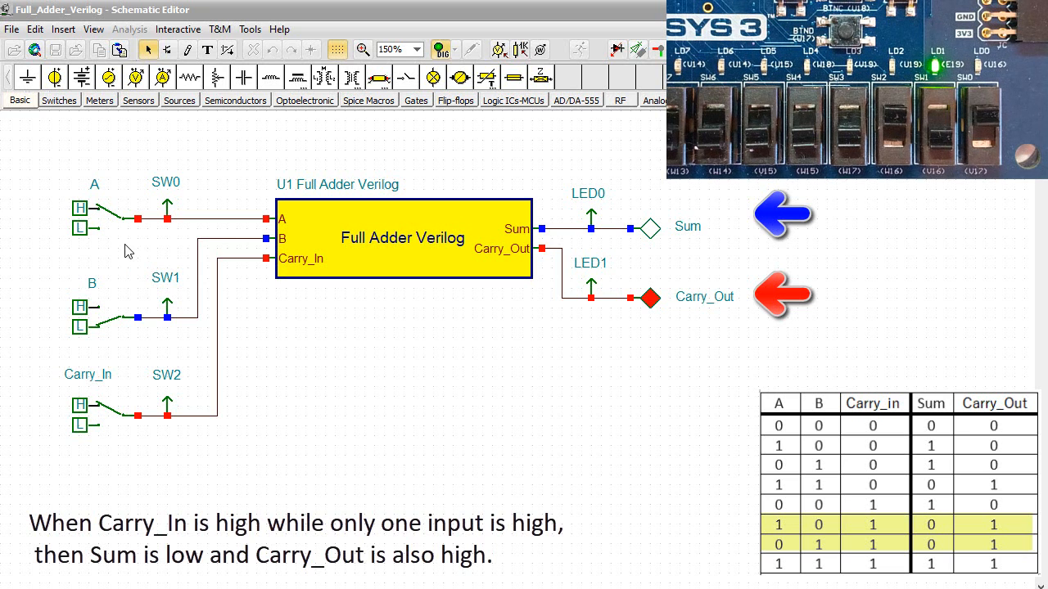
pyautogui.click(119, 230)
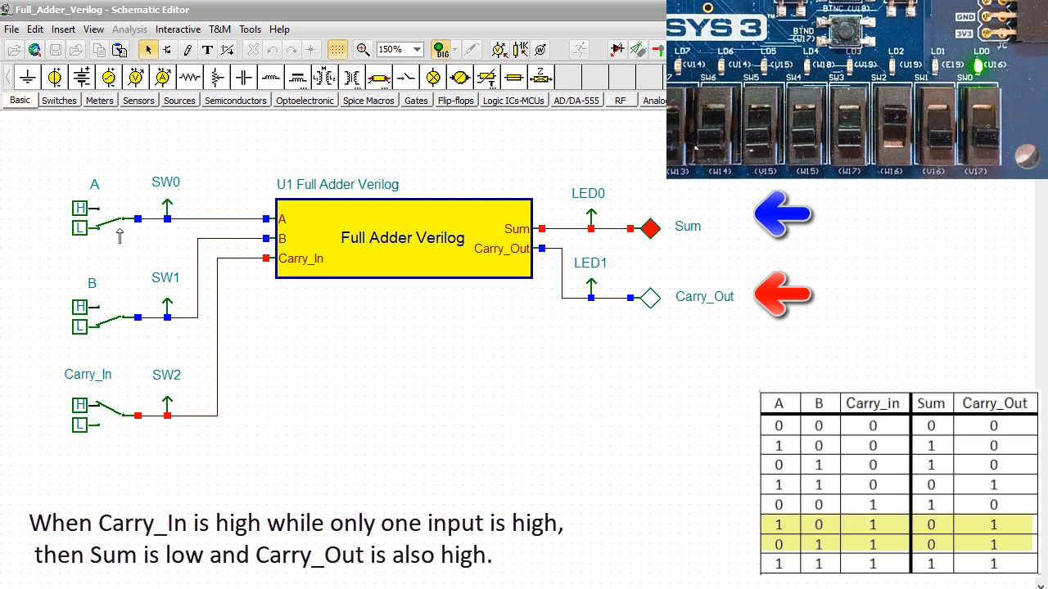
pyautogui.click(122, 324)
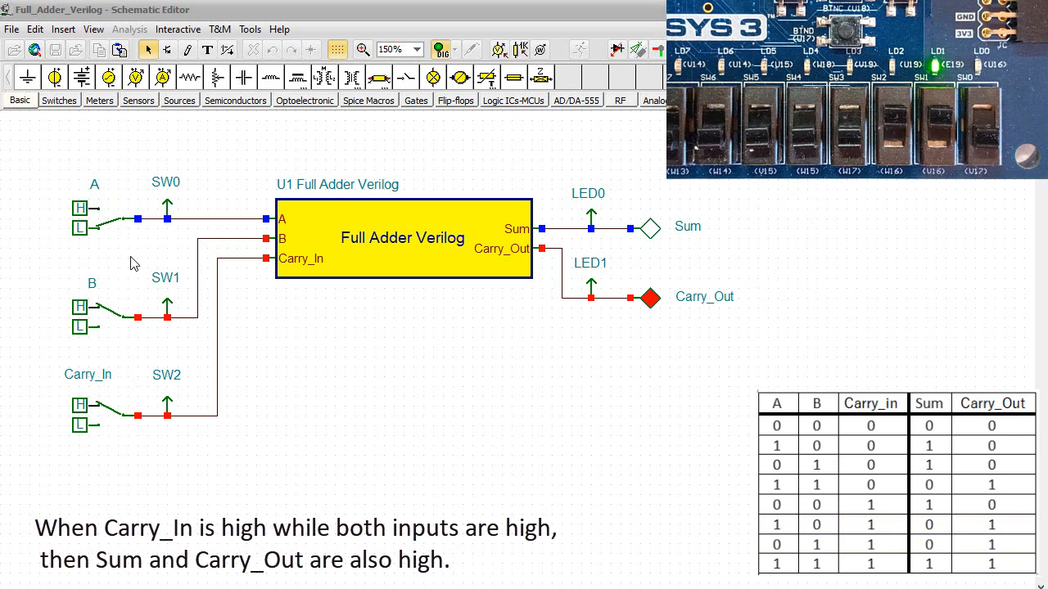
pyautogui.click(122, 228)
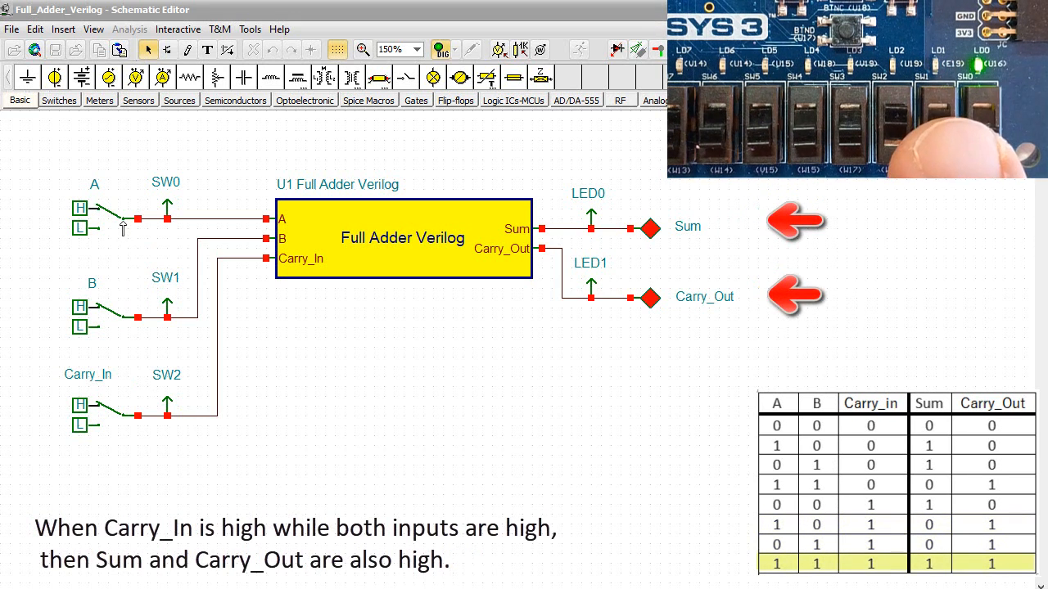